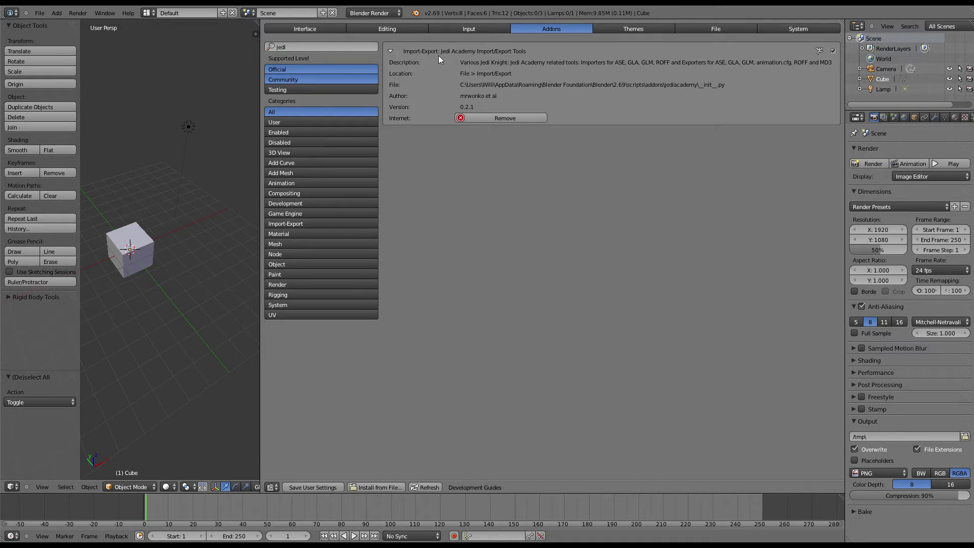
- Merge the User Preferences area into the 3D View and zoom out on the default scene
{"action": "left_click", "coordinate": [272, 486]}
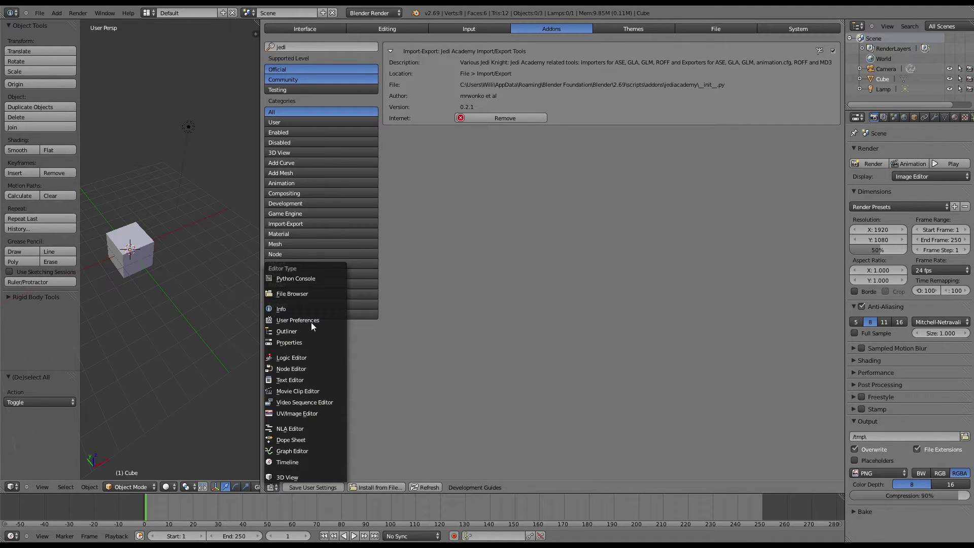
{"action": "left_click", "coordinate": [314, 319]}
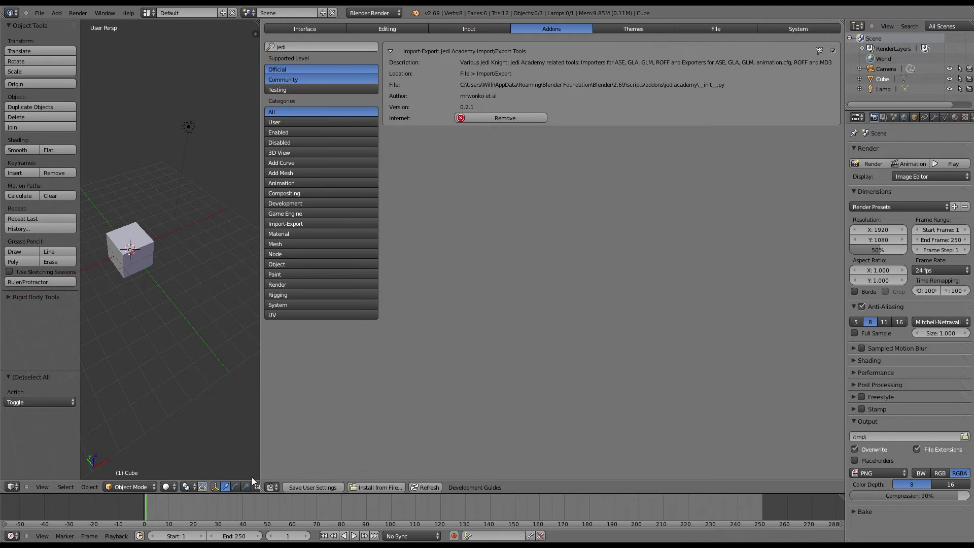
{"action": "left_click_drag", "start_coordinate": [257, 491], "coordinate": [342, 473]}
{"action": "scroll", "coordinate": [425, 278], "scroll_direction": "down", "scroll_amount": 2}
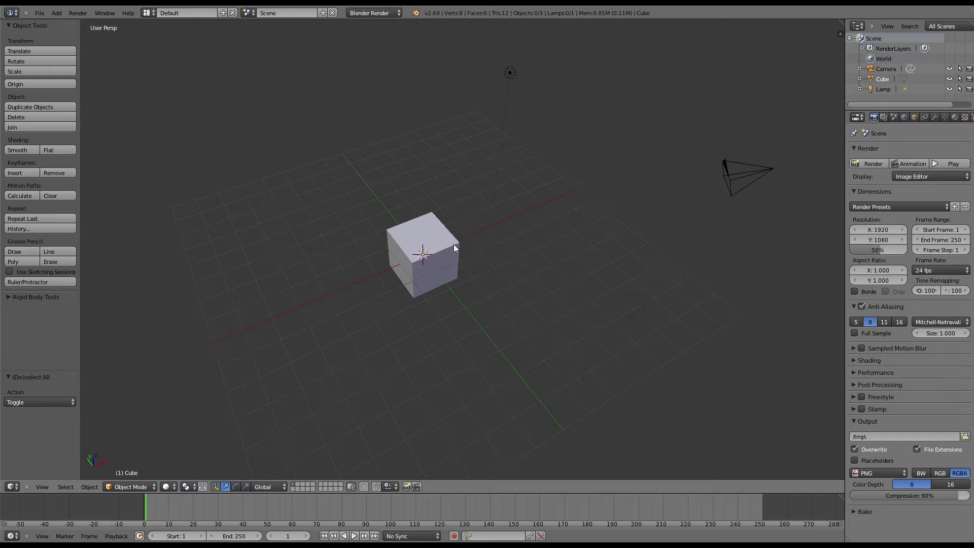
{"action": "middle_click_drag", "start_coordinate": [431, 217], "coordinate": [446, 227]}
- Delete the default cube, lamp and camera
{"action": "key", "text": "a"}
{"action": "key", "text": "a"}
{"action": "key", "text": "a"}
{"action": "key", "text": "x"}
{"action": "left_click", "coordinate": [444, 228]}
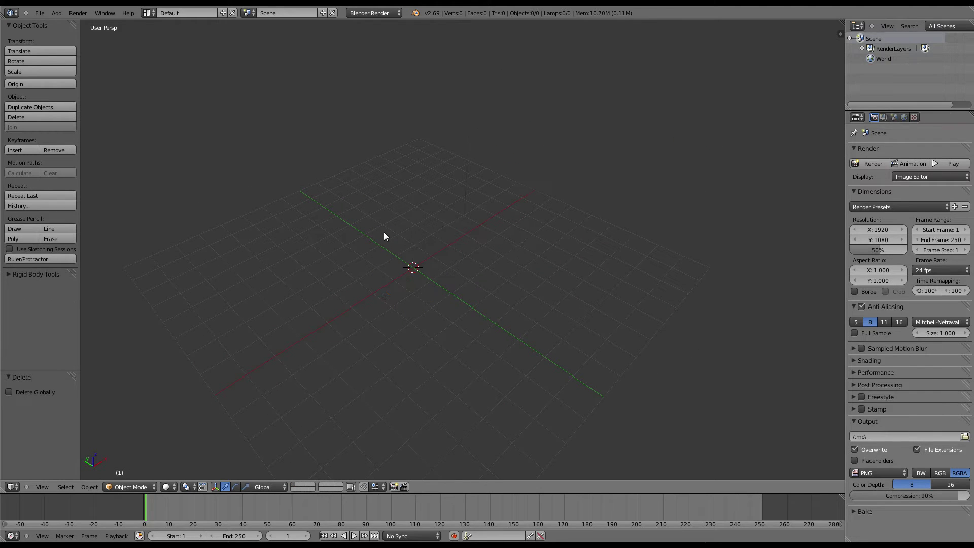
- Import model.glm from the rosh_penin folder with Import JA Ghoul 2 Model
{"action": "key", "text": "space"}
{"action": "type", "text": "glm"}
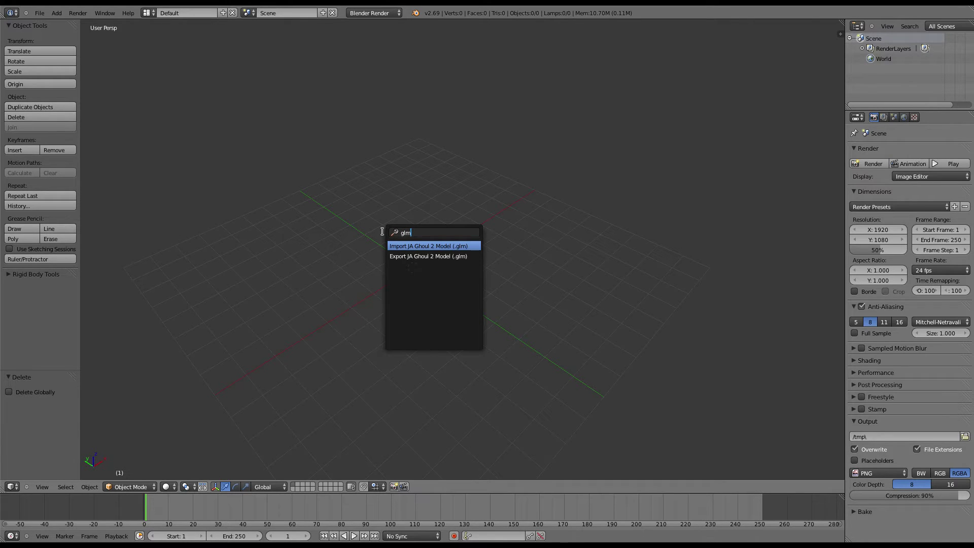
{"action": "key", "text": "Return"}
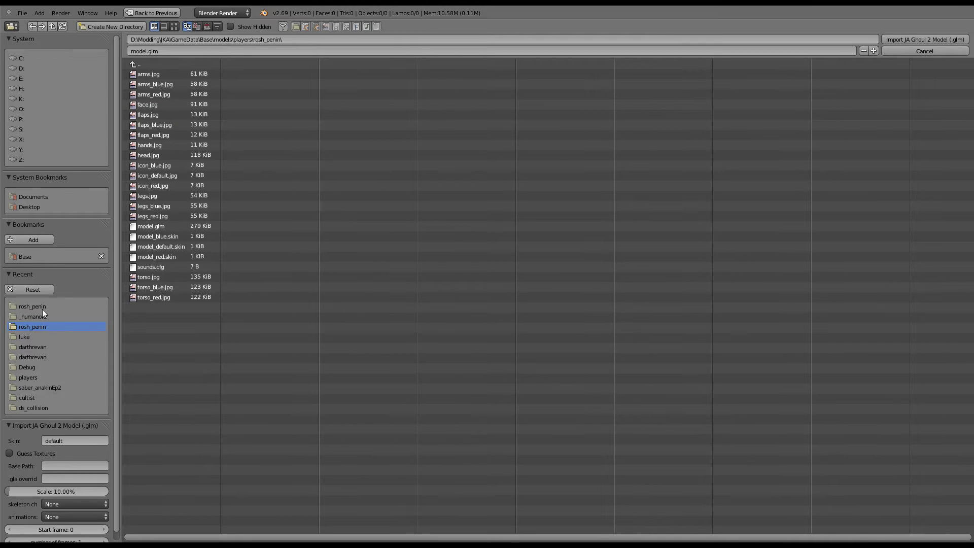
{"action": "left_click_drag", "start_coordinate": [162, 38], "coordinate": [212, 42]}
{"action": "left_click", "coordinate": [212, 40]}
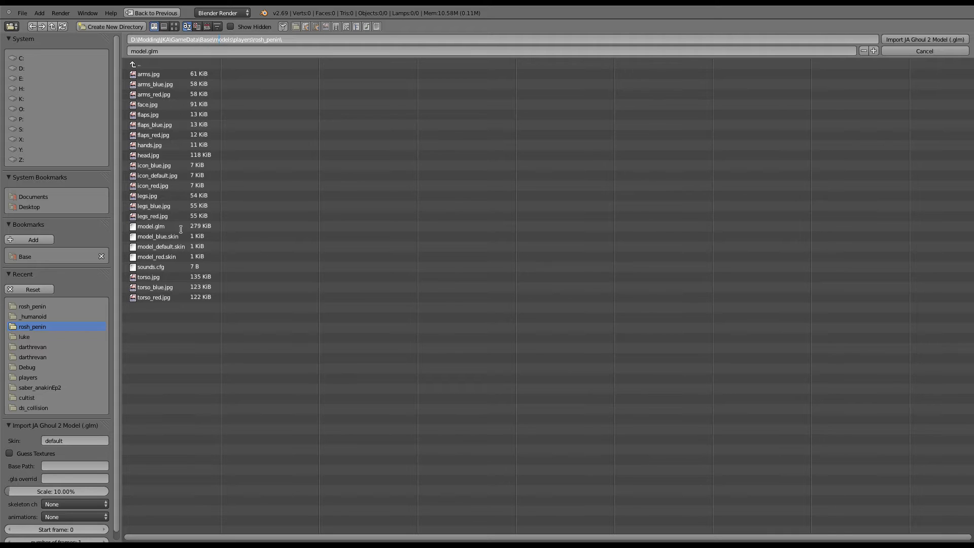
{"action": "left_click", "coordinate": [156, 228]}
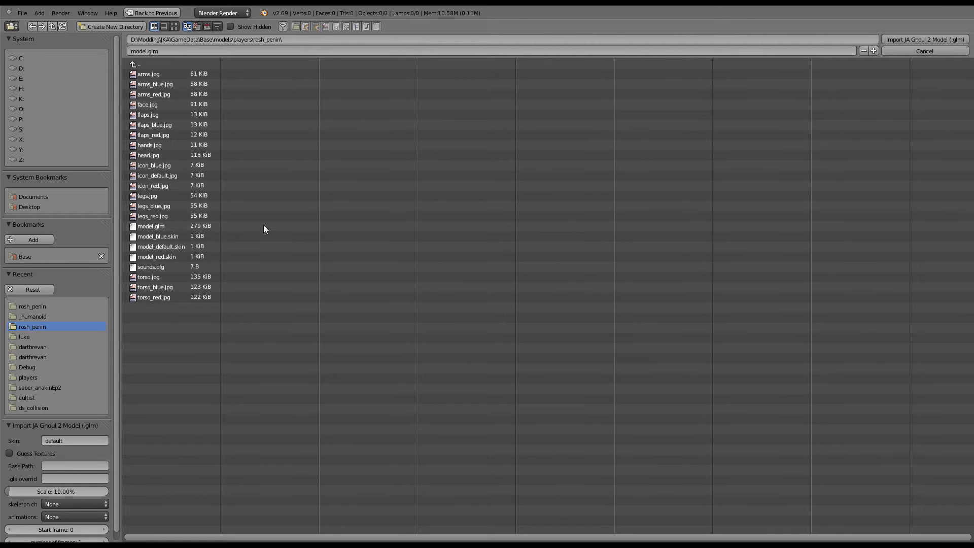
{"action": "left_click", "coordinate": [175, 227]}
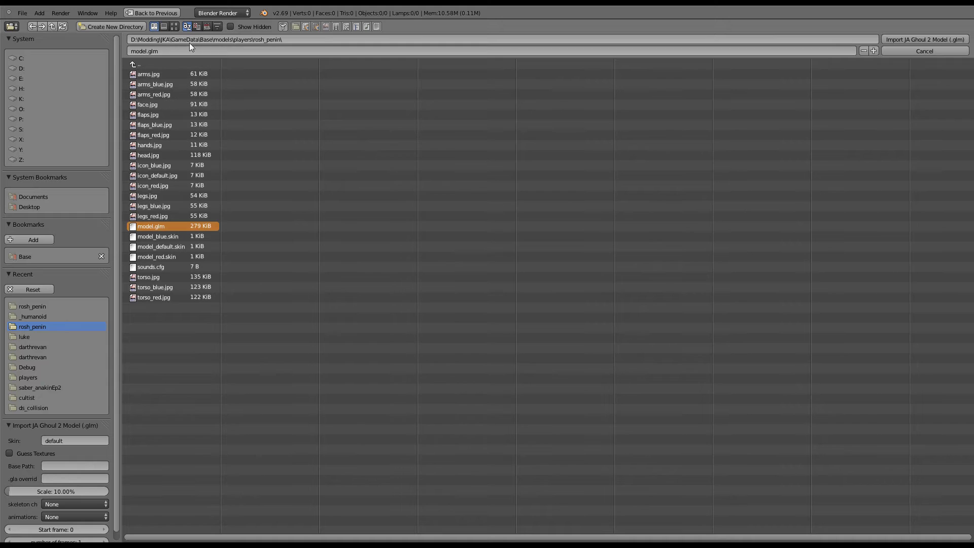
{"action": "left_click", "coordinate": [205, 39]}
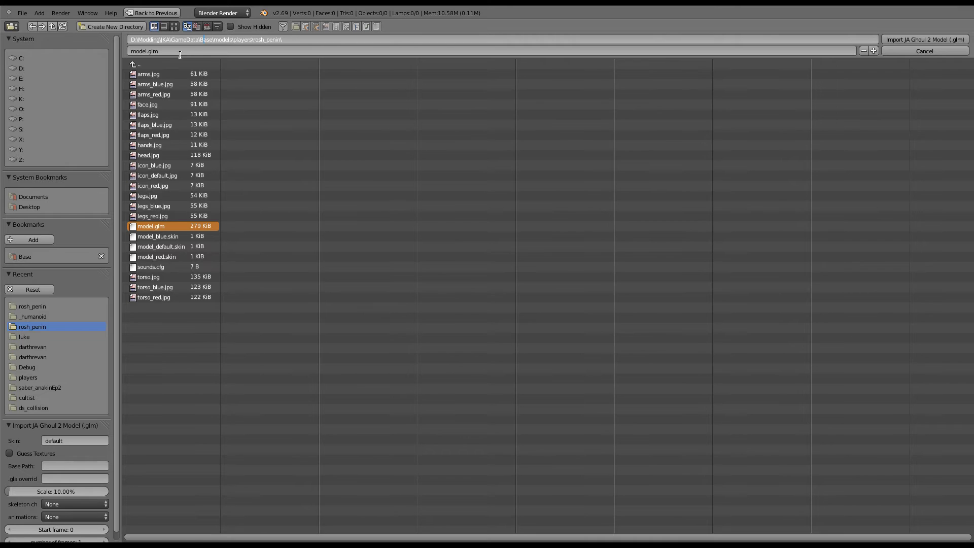
{"action": "left_click_drag", "start_coordinate": [212, 39], "coordinate": [115, 42]}
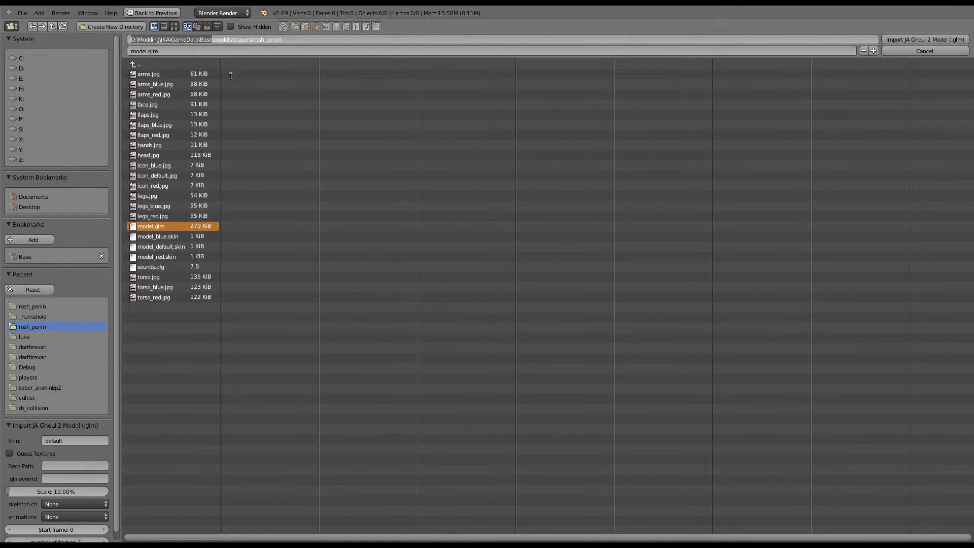
{"action": "double_click", "coordinate": [179, 39]}
{"action": "left_click", "coordinate": [65, 467]}
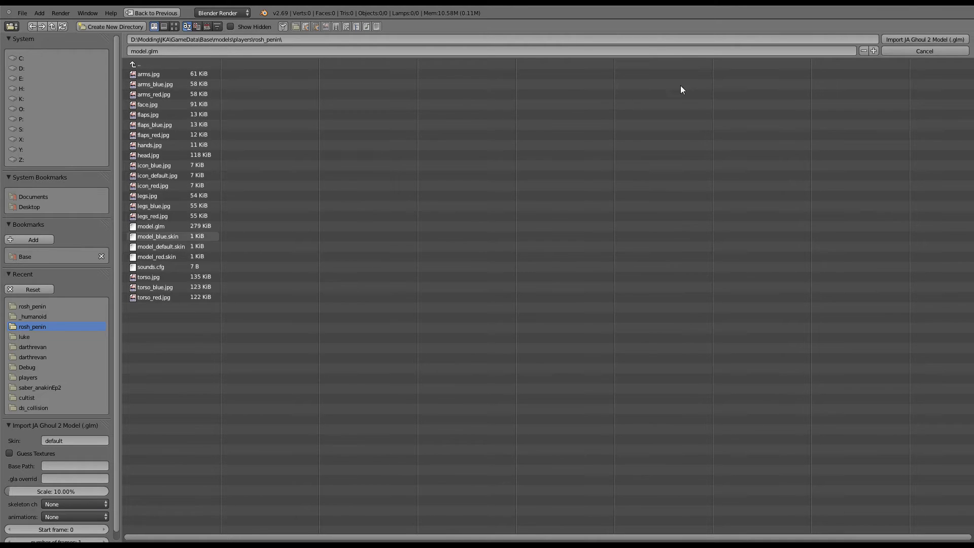
{"action": "left_click", "coordinate": [915, 39]}
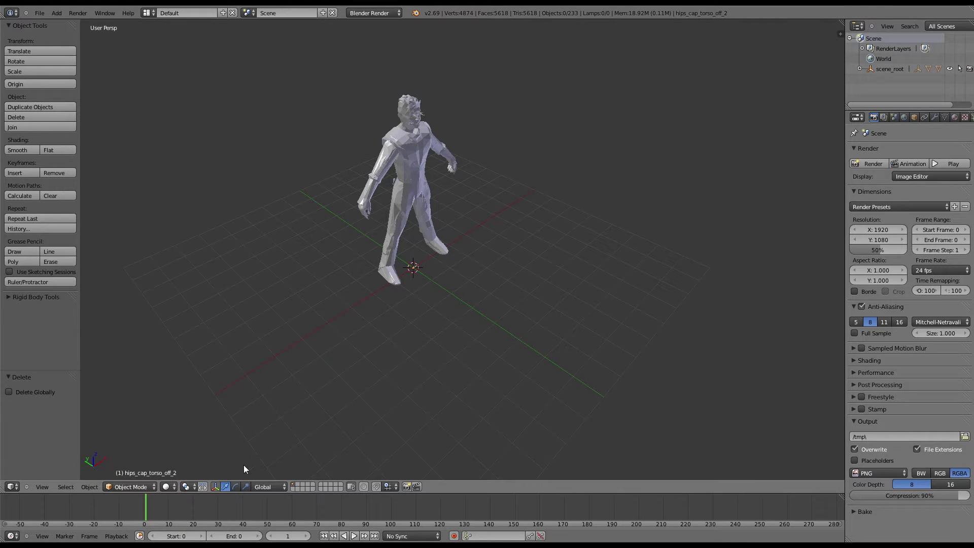
- Switch viewport shading to Texture and orbit to a front view of the character
{"action": "key", "text": "alt+z"}
{"action": "left_click", "coordinate": [168, 487]}
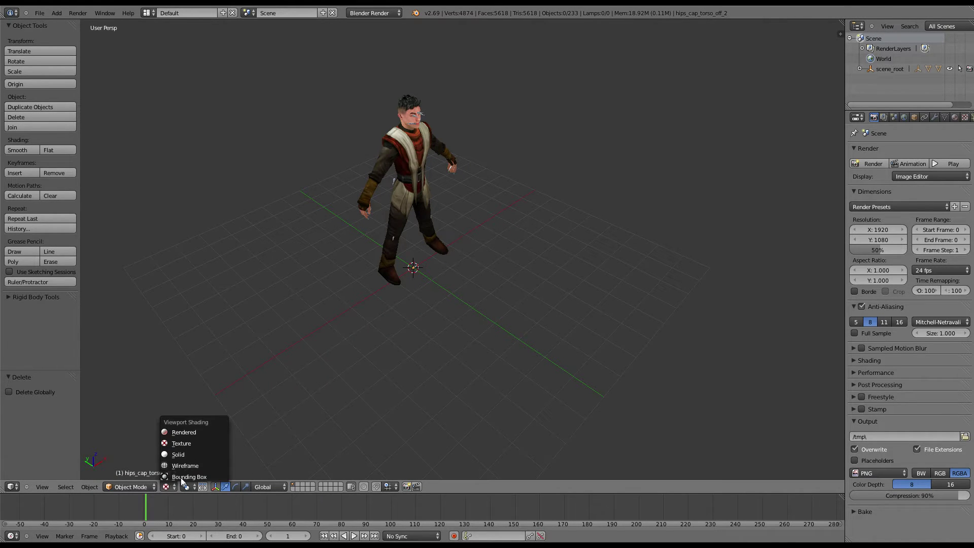
{"action": "scroll", "coordinate": [445, 228], "scroll_direction": "up", "scroll_amount": 3}
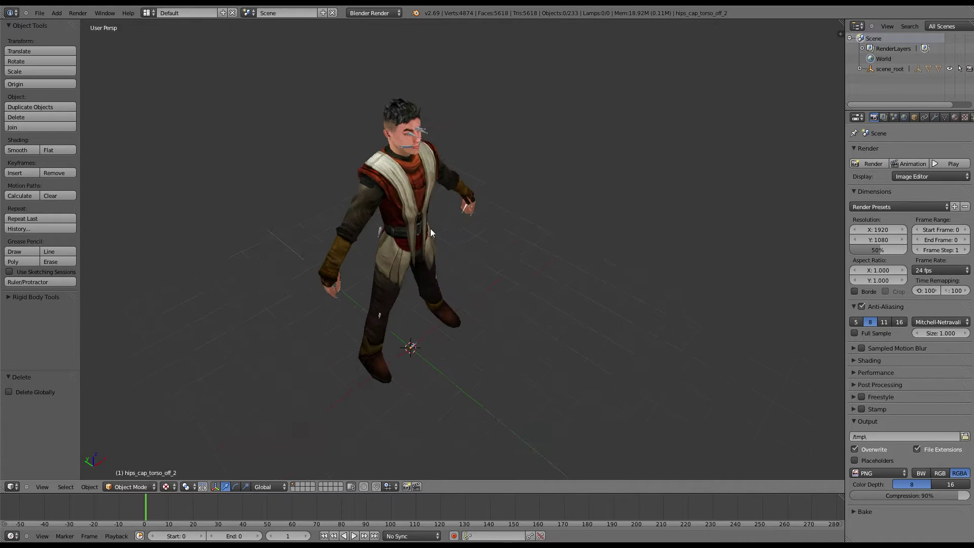
{"action": "middle_click_drag", "start_coordinate": [446, 228], "coordinate": [393, 249]}
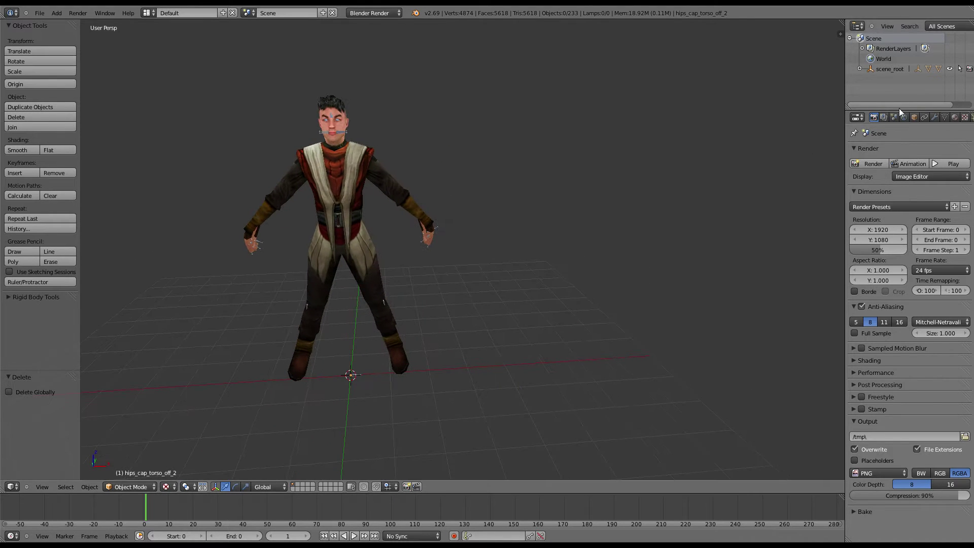
- Enlarge the Outliner, expand scene_root and select skeleton_root
{"action": "left_click_drag", "start_coordinate": [901, 112], "coordinate": [889, 275]}
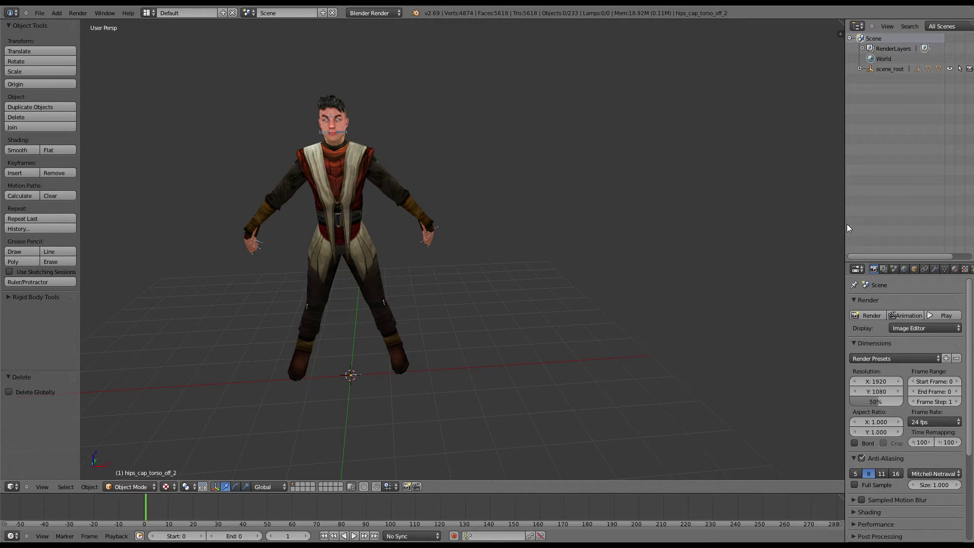
{"action": "left_click_drag", "start_coordinate": [844, 230], "coordinate": [752, 132]}
{"action": "left_click", "coordinate": [765, 68]}
{"action": "left_click", "coordinate": [790, 69]}
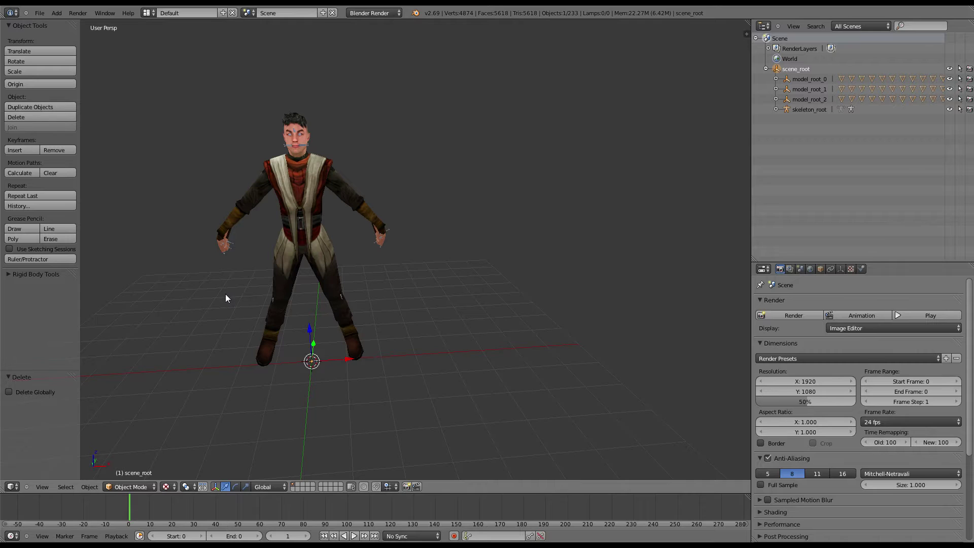
{"action": "left_click", "coordinate": [810, 79]}
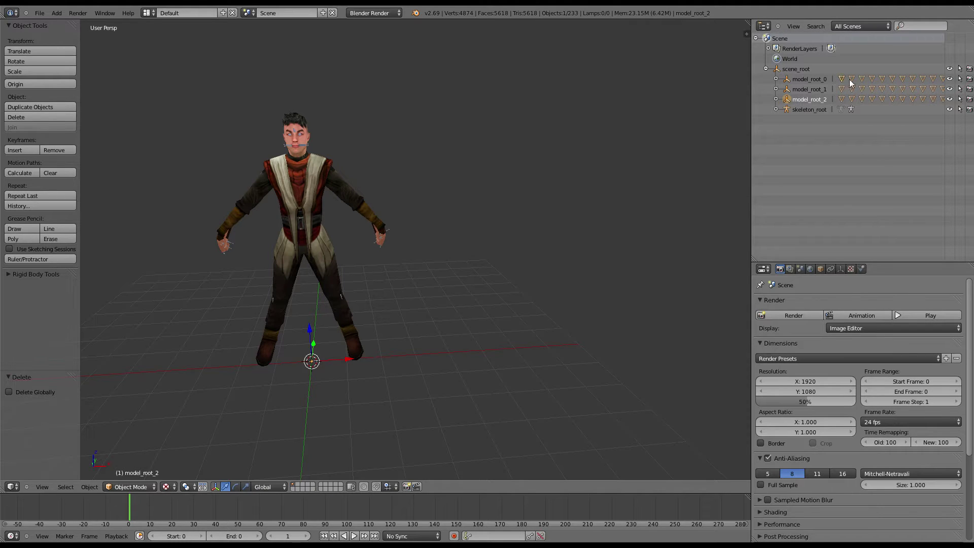
{"action": "left_click", "coordinate": [806, 108]}
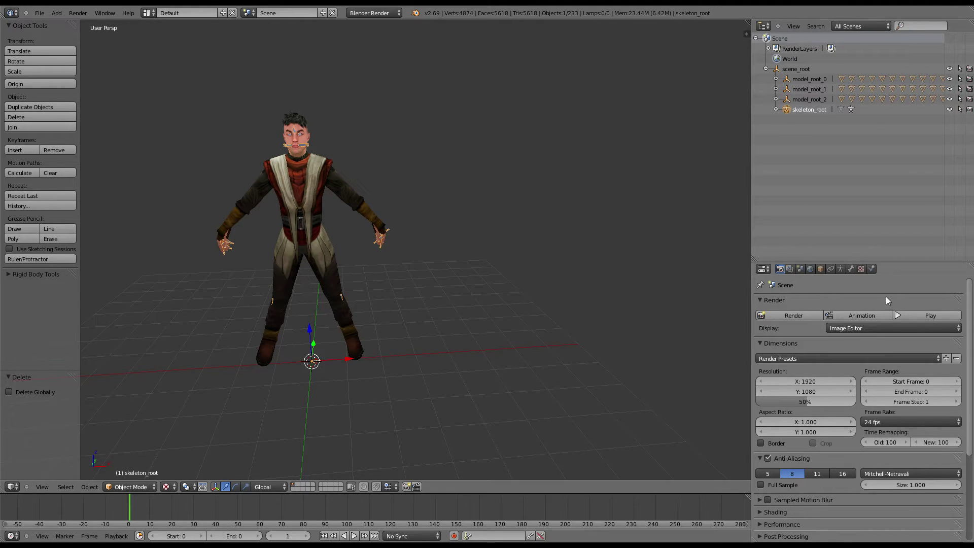
- Enable X-Ray in the armature data so the bones show through the mesh
{"action": "left_click", "coordinate": [850, 269]}
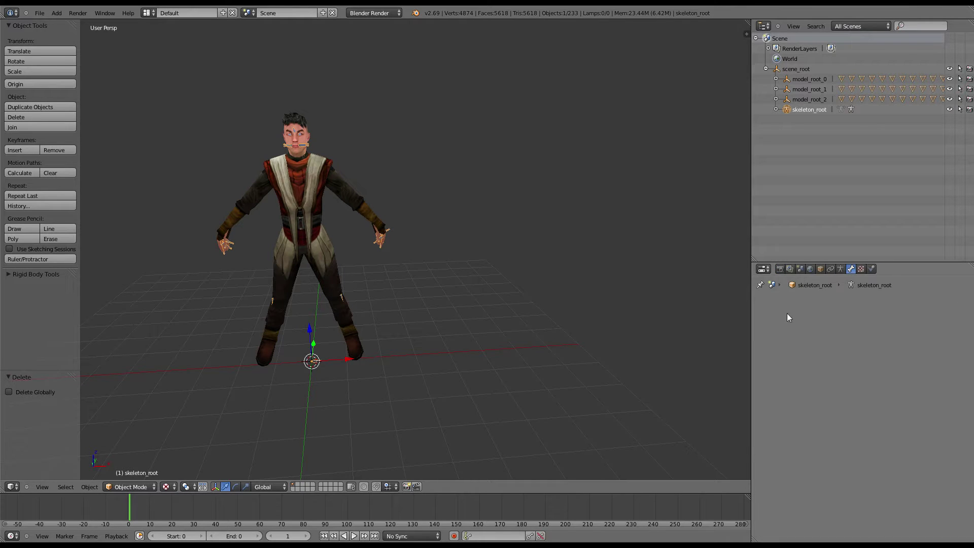
{"action": "left_click", "coordinate": [840, 269]}
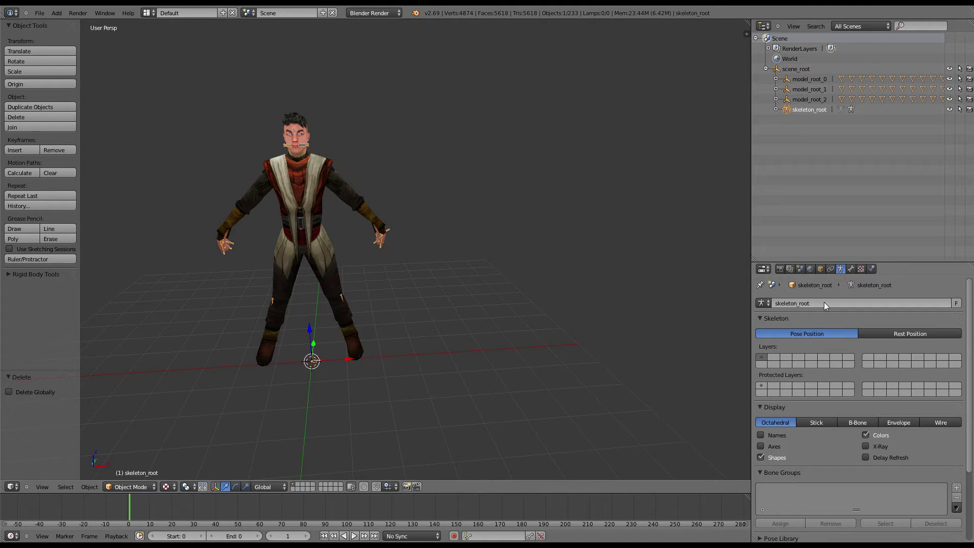
{"action": "left_click", "coordinate": [875, 446]}
{"action": "key", "text": "KP_Decimal"}
{"action": "middle_click_drag", "start_coordinate": [448, 287], "coordinate": [419, 272]}
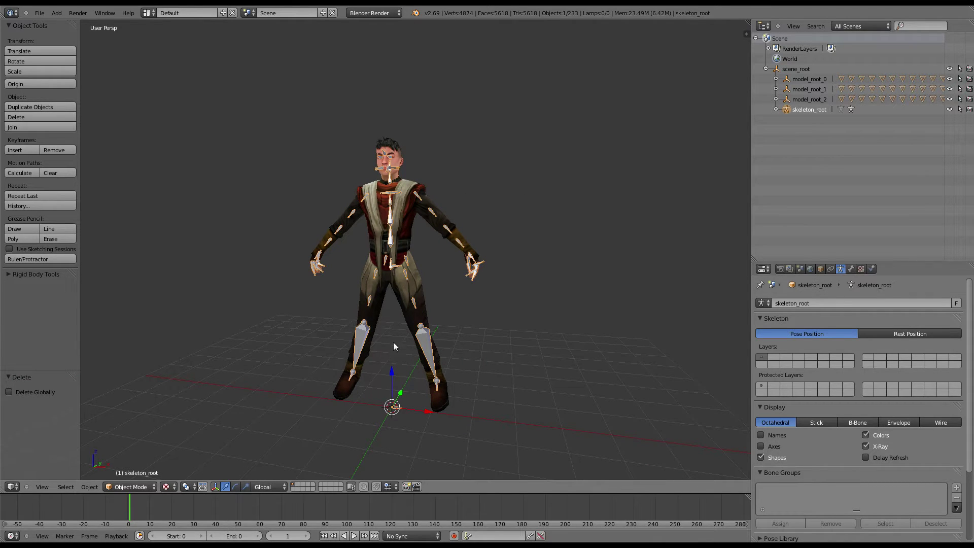
- Rename both the skeleton object and its armature datablock to skeleton_root_jka
{"action": "left_click", "coordinate": [821, 269]}
{"action": "left_click", "coordinate": [850, 303]}
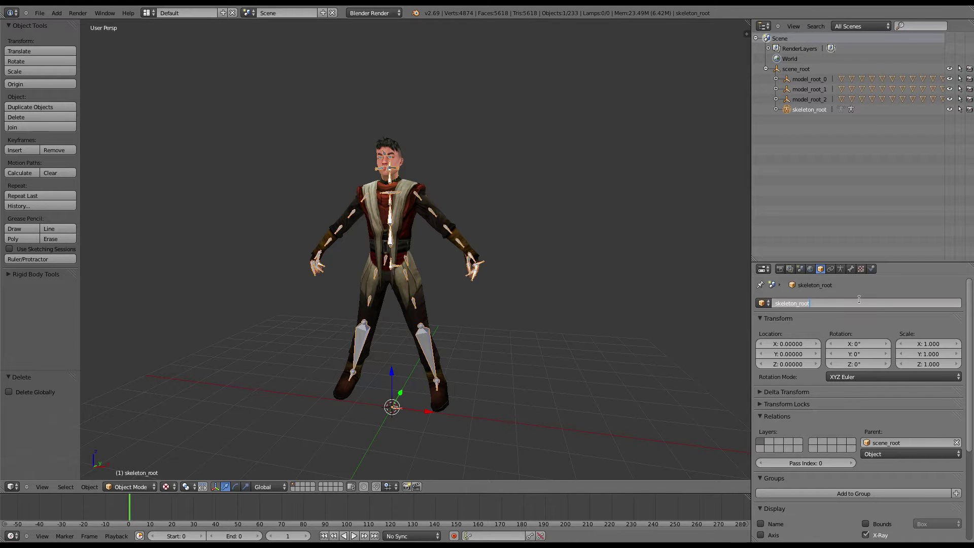
{"action": "type", "text": "_jka"}
{"action": "key", "text": "Return"}
{"action": "left_click", "coordinate": [839, 270]}
{"action": "left_click", "coordinate": [775, 304]}
{"action": "type", "text": "_jka"}
{"action": "key", "text": "Return"}
{"action": "left_click", "coordinate": [763, 303]}
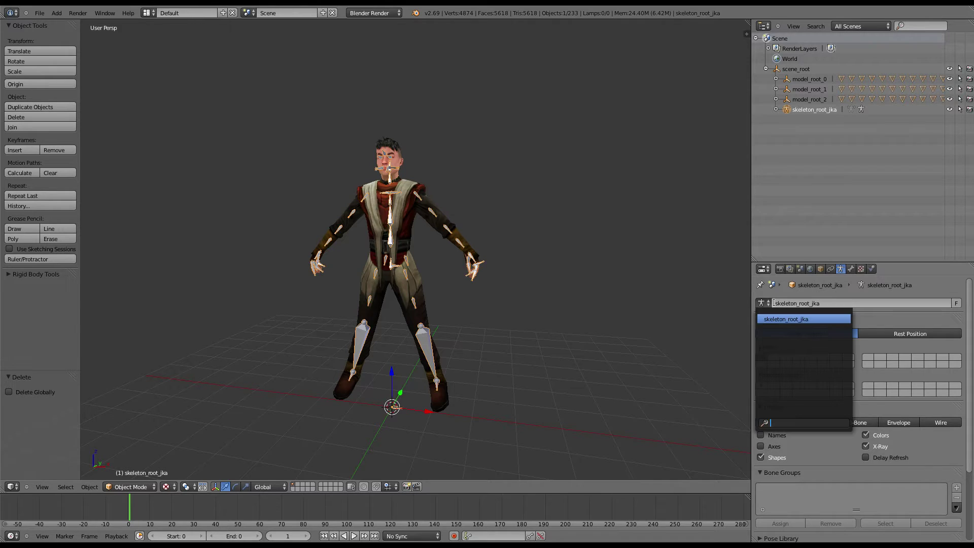
{"action": "left_click", "coordinate": [807, 306]}
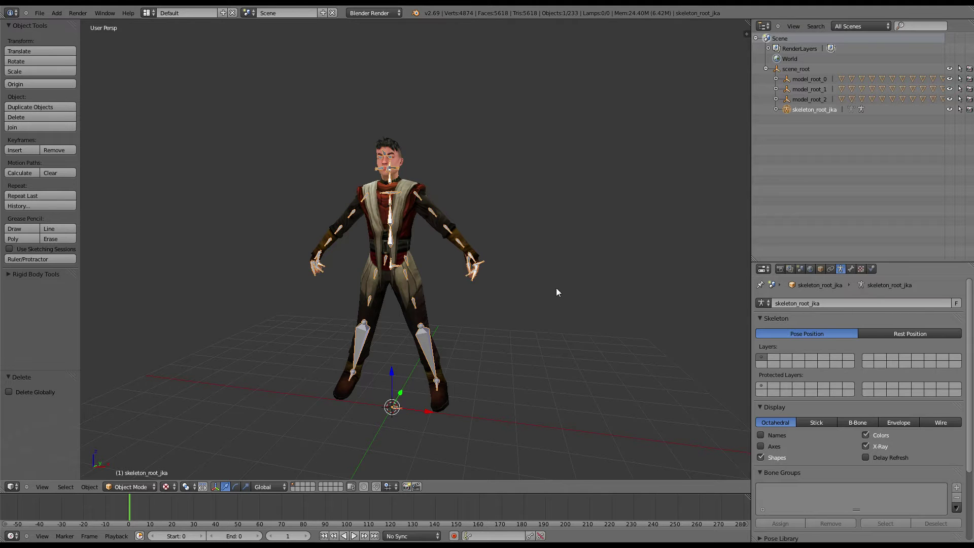
- Start the JA Ghoul 2 Skeleton (.gla) import and pick _humanoid.gla
{"action": "middle_click_drag", "start_coordinate": [548, 291], "coordinate": [513, 296]}
{"action": "key", "text": "space"}
{"action": "key", "text": "BackSpace"}
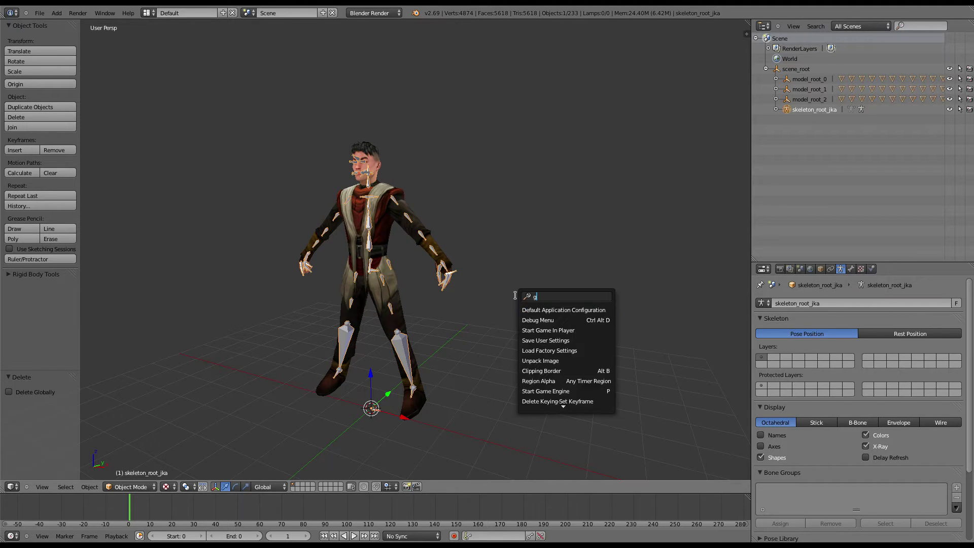
{"action": "type", "text": "gla"}
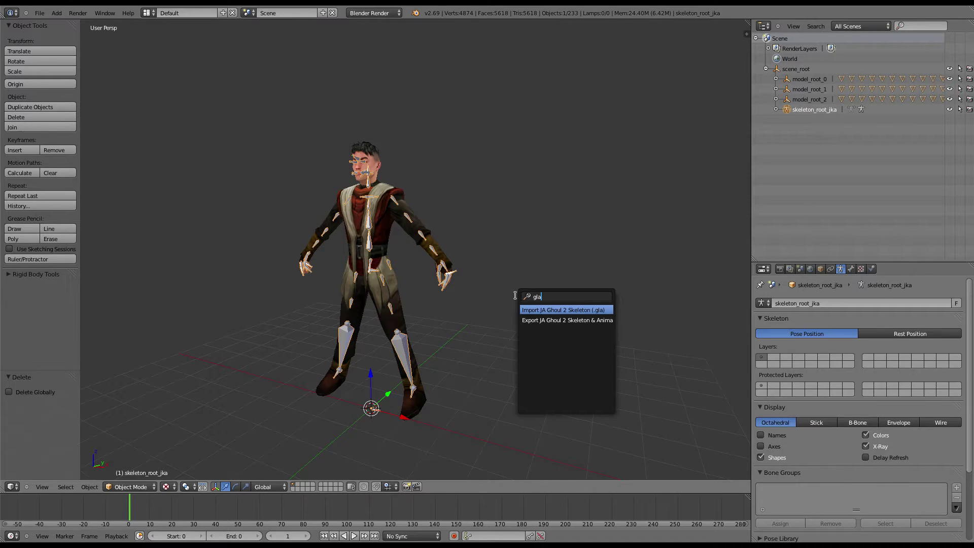
{"action": "key", "text": "Return"}
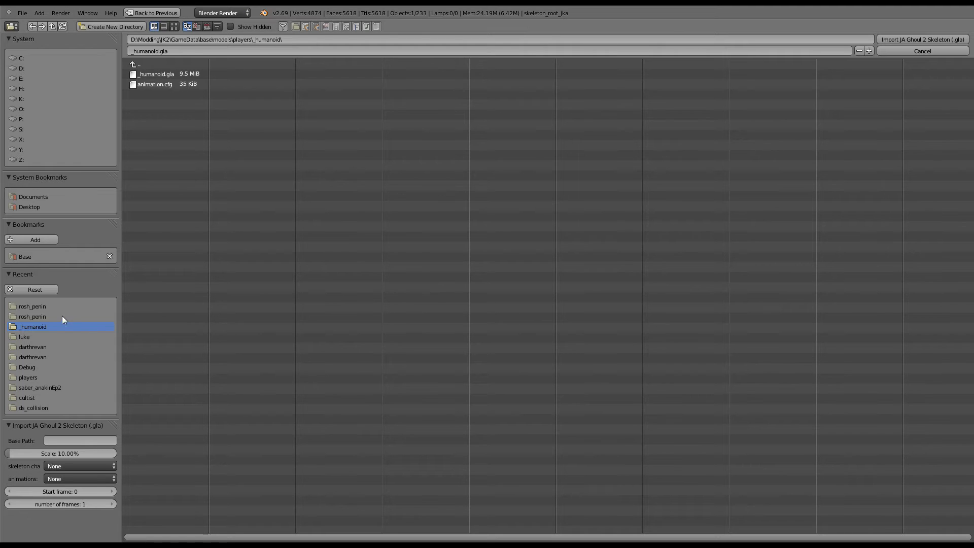
{"action": "double_click", "coordinate": [165, 40]}
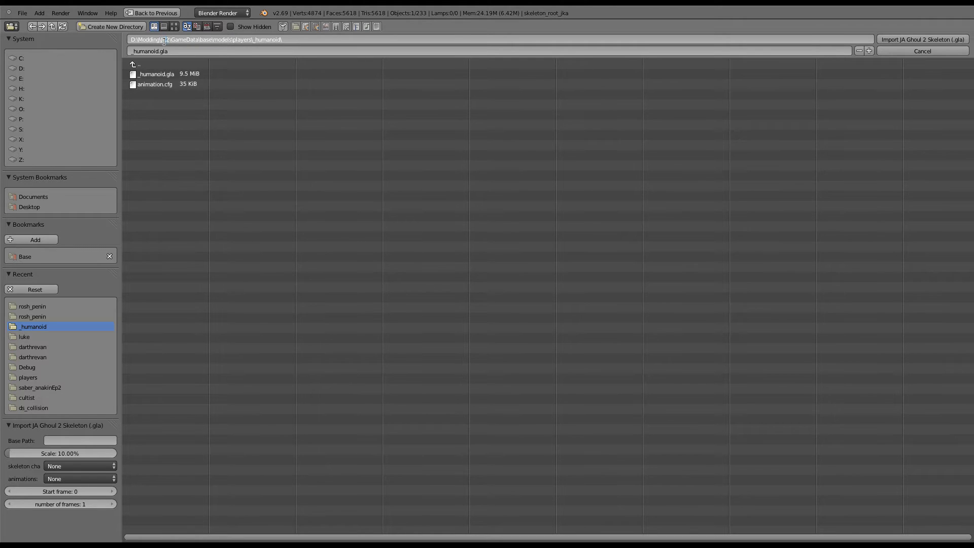
{"action": "left_click_drag", "start_coordinate": [172, 40], "coordinate": [211, 41]}
{"action": "left_click", "coordinate": [166, 78]}
{"action": "left_click", "coordinate": [171, 74]}
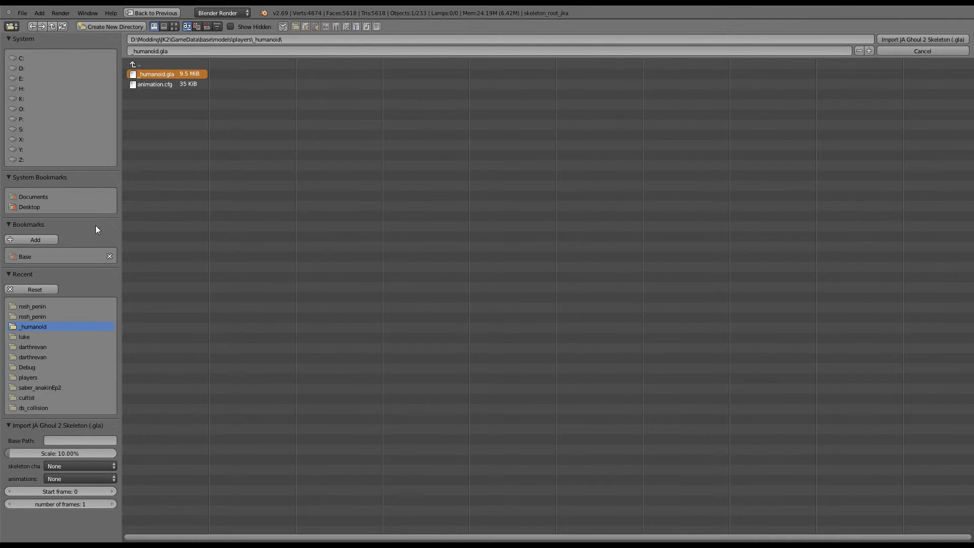
- Correct the folder path and import the _humanoid.gla skeleton
{"action": "left_click", "coordinate": [221, 40]}
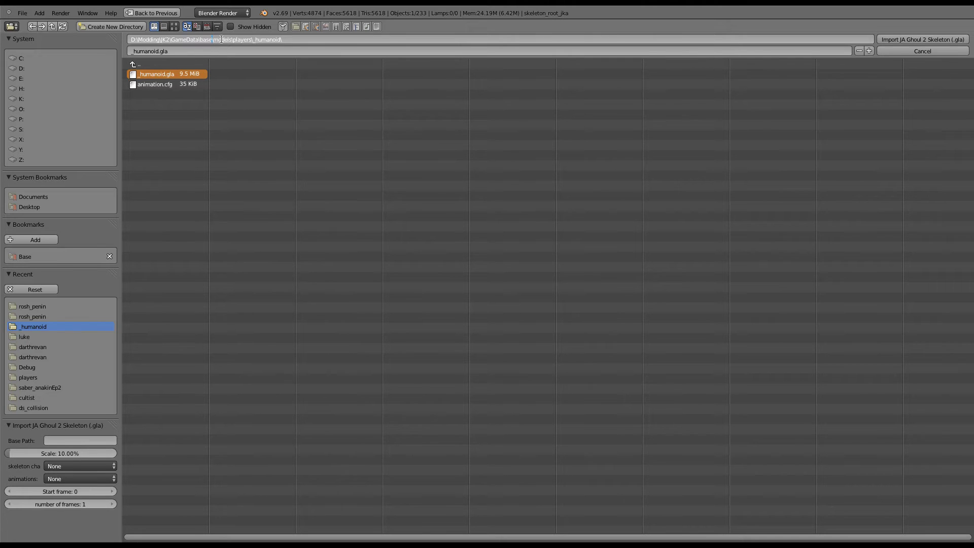
{"action": "left_click_drag", "start_coordinate": [221, 40], "coordinate": [200, 40]}
{"action": "left_click", "coordinate": [185, 41]}
{"action": "left_click", "coordinate": [205, 39]}
{"action": "left_click", "coordinate": [916, 39]}
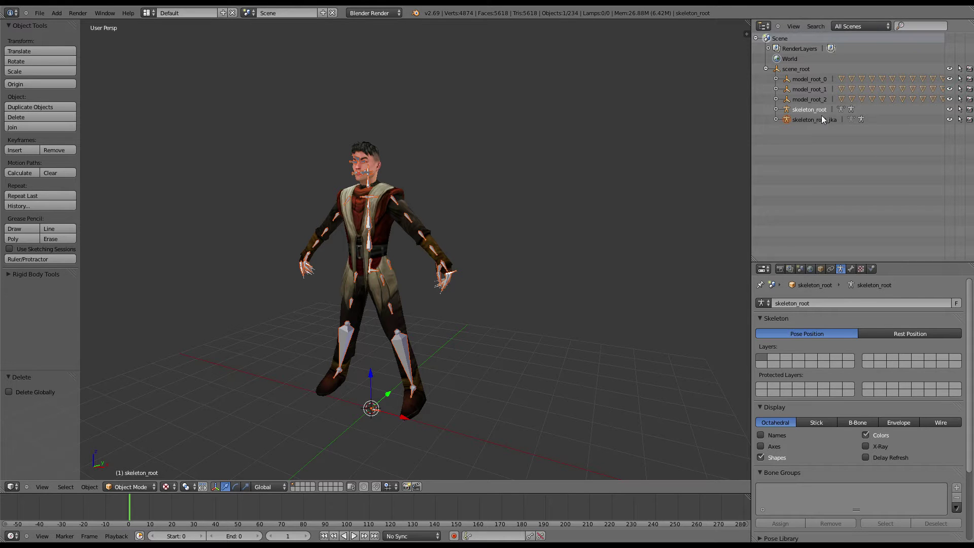
- Move the original skeleton_root armature 3 units along Y
{"action": "left_click", "coordinate": [805, 109]}
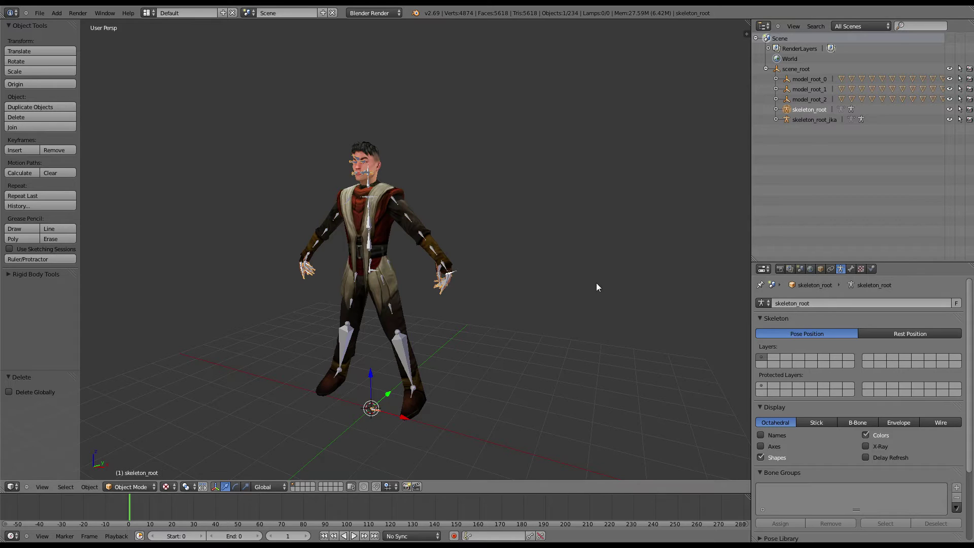
{"action": "middle_click_drag", "start_coordinate": [554, 282], "coordinate": [480, 313]}
{"action": "key", "text": "g"}
{"action": "key", "text": "y"}
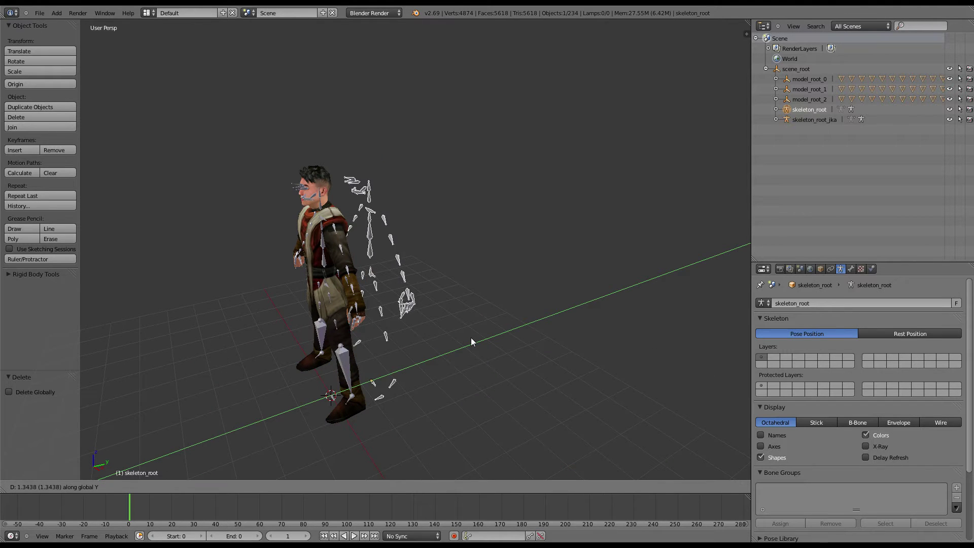
{"action": "key", "text": "3"}
{"action": "key", "text": "Return"}
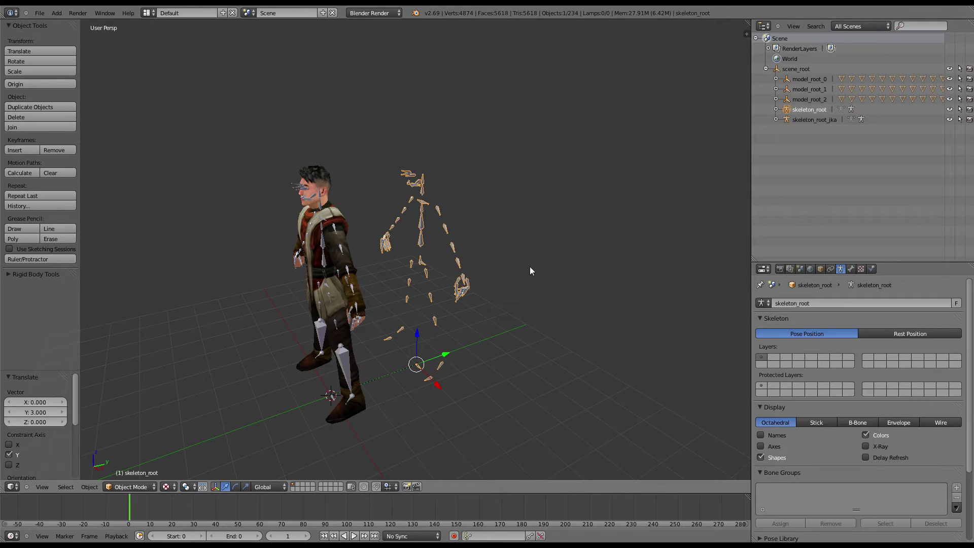
- Orbit around to compare the two skeletons, then select skeleton_root_jka
{"action": "middle_click_drag", "start_coordinate": [530, 271], "coordinate": [376, 333]}
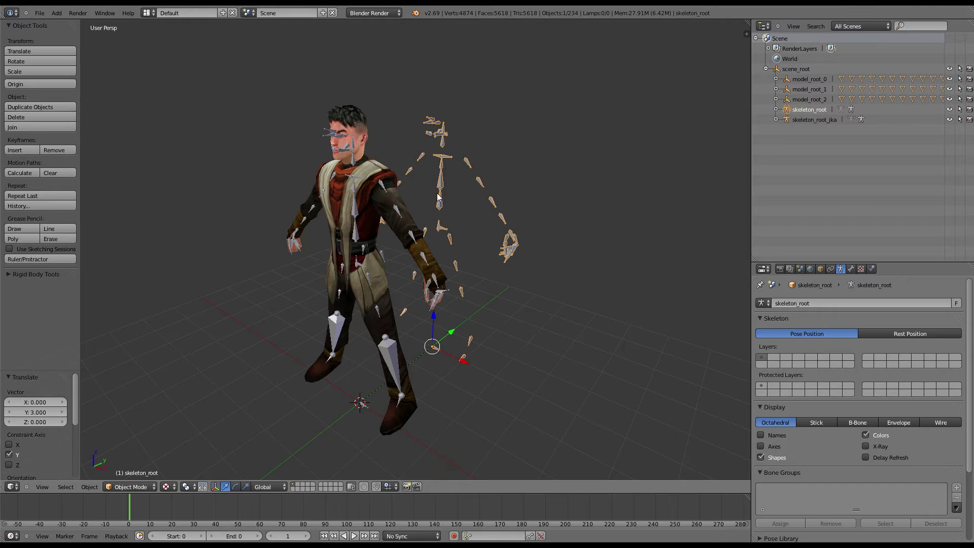
{"action": "scroll", "coordinate": [433, 201], "scroll_direction": "up", "scroll_amount": 3}
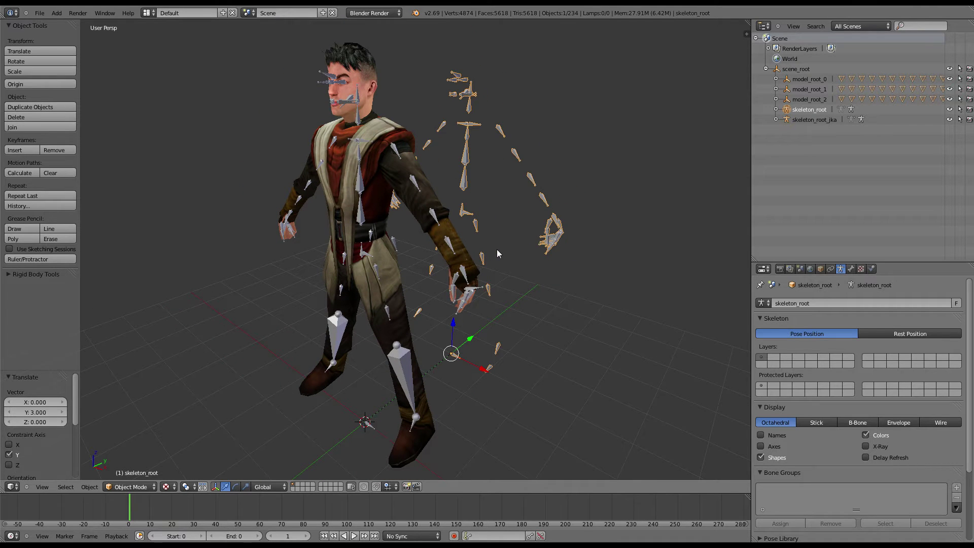
{"action": "middle_click_drag", "start_coordinate": [504, 248], "coordinate": [449, 244]}
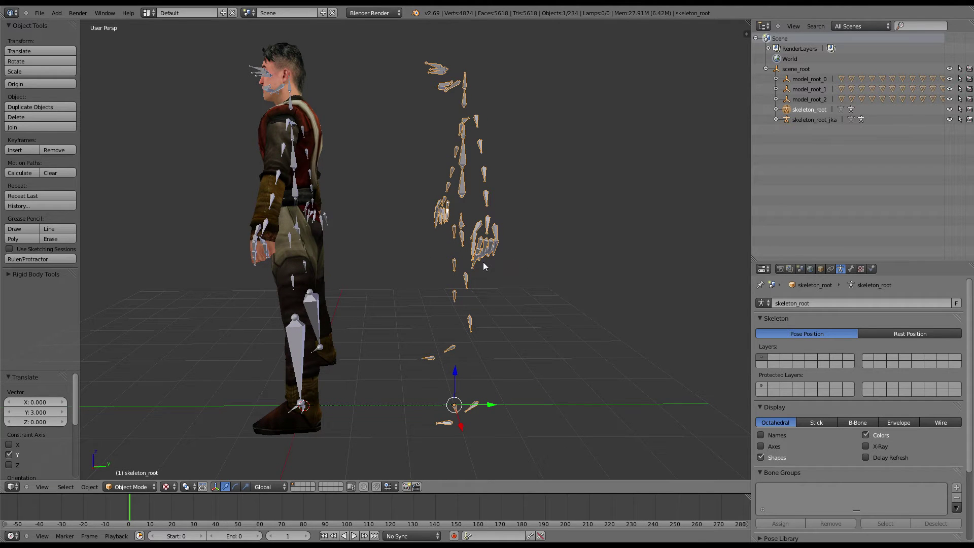
{"action": "middle_click_drag", "start_coordinate": [452, 268], "coordinate": [431, 203]}
{"action": "scroll", "coordinate": [431, 203], "scroll_direction": "up", "scroll_amount": 3}
{"action": "middle_click_drag", "start_coordinate": [398, 175], "coordinate": [377, 209]}
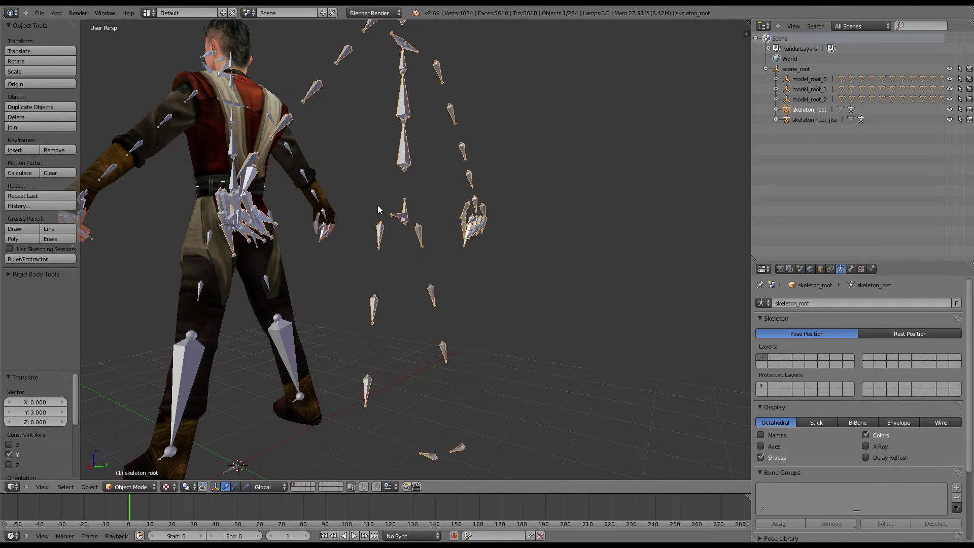
{"action": "middle_click_drag", "start_coordinate": [214, 241], "coordinate": [502, 217]}
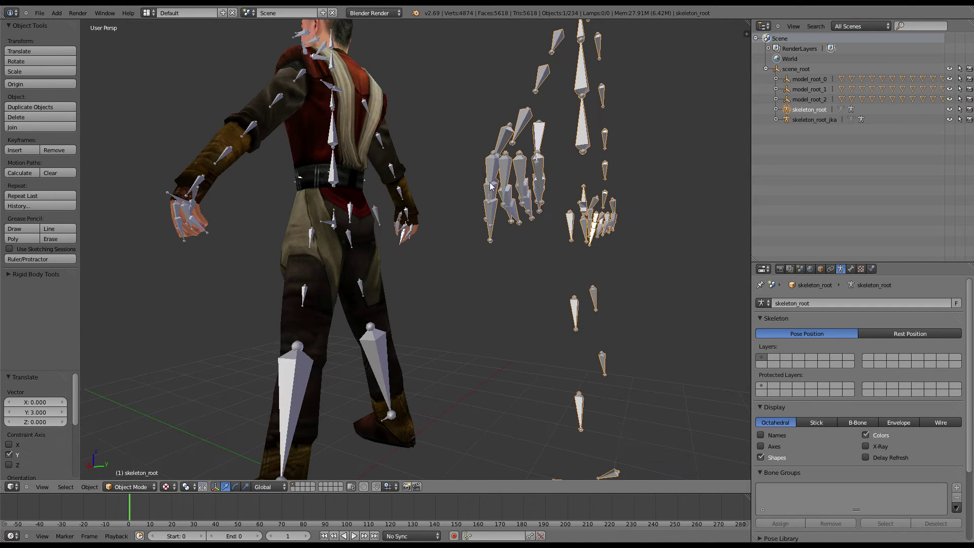
{"action": "middle_click_drag", "start_coordinate": [504, 156], "coordinate": [456, 168]}
{"action": "middle_click_drag", "start_coordinate": [242, 273], "coordinate": [409, 279]}
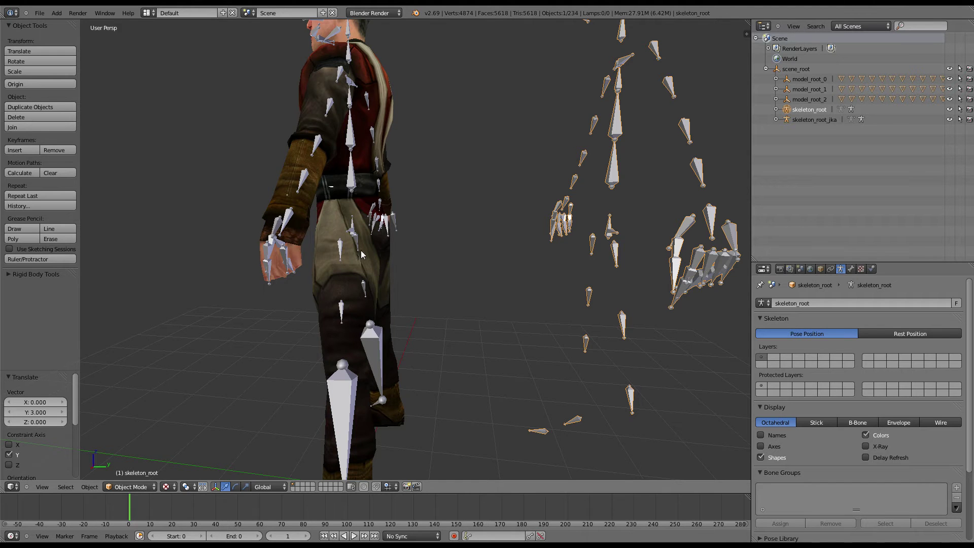
{"action": "middle_click_drag", "start_coordinate": [362, 258], "coordinate": [460, 260]}
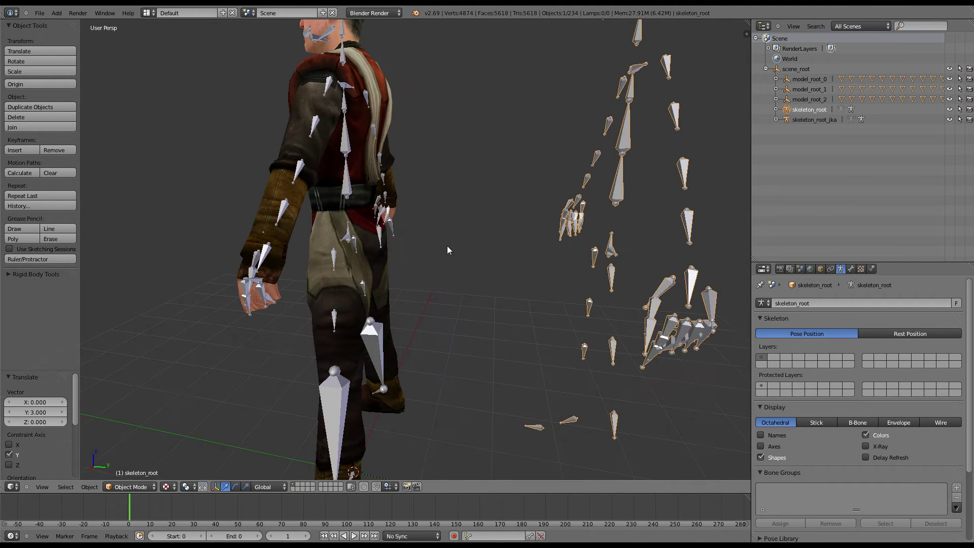
{"action": "right_click", "coordinate": [391, 231]}
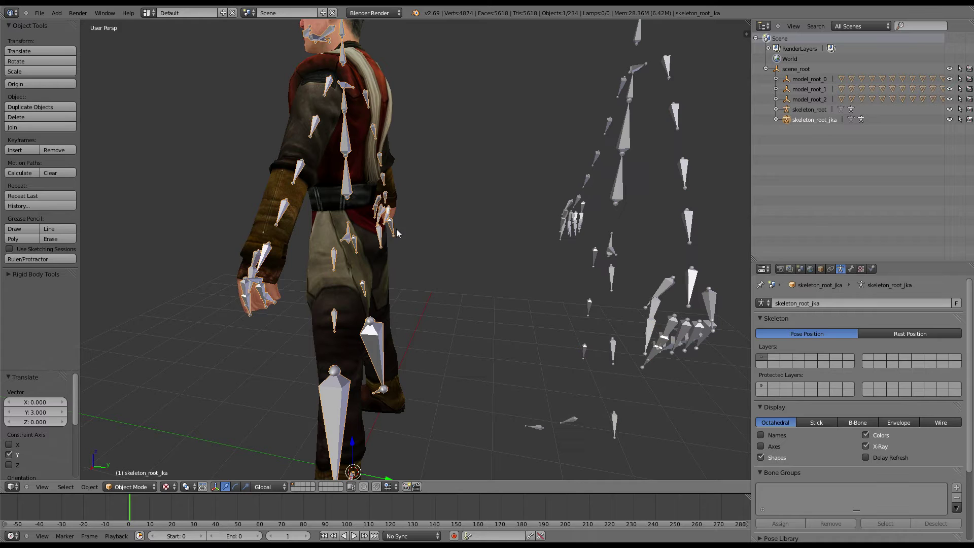
{"action": "left_click", "coordinate": [117, 487]}
- Enter Pose Mode and test-move the lhumerus and ltail bones, cancelling each move
{"action": "left_click", "coordinate": [131, 456]}
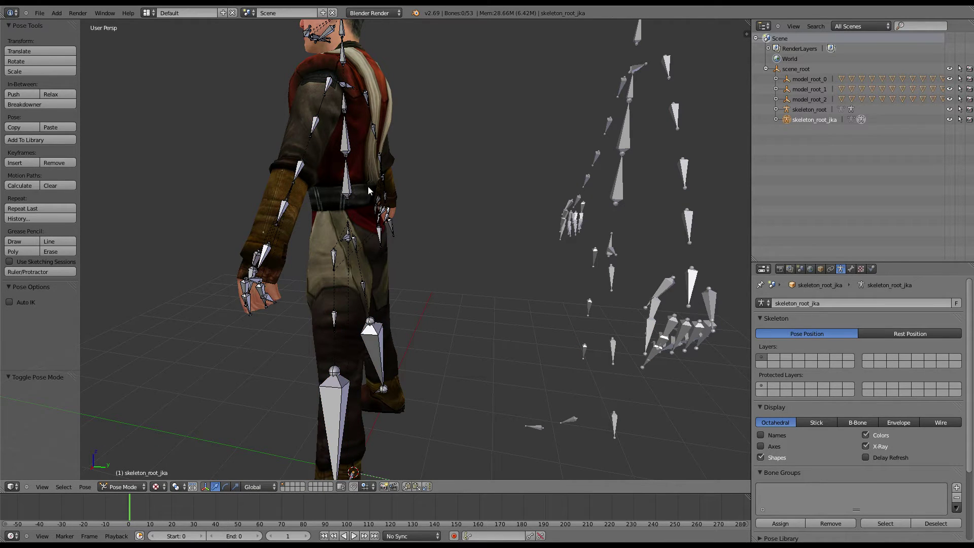
{"action": "right_click", "coordinate": [331, 90]}
{"action": "key", "text": "g"}
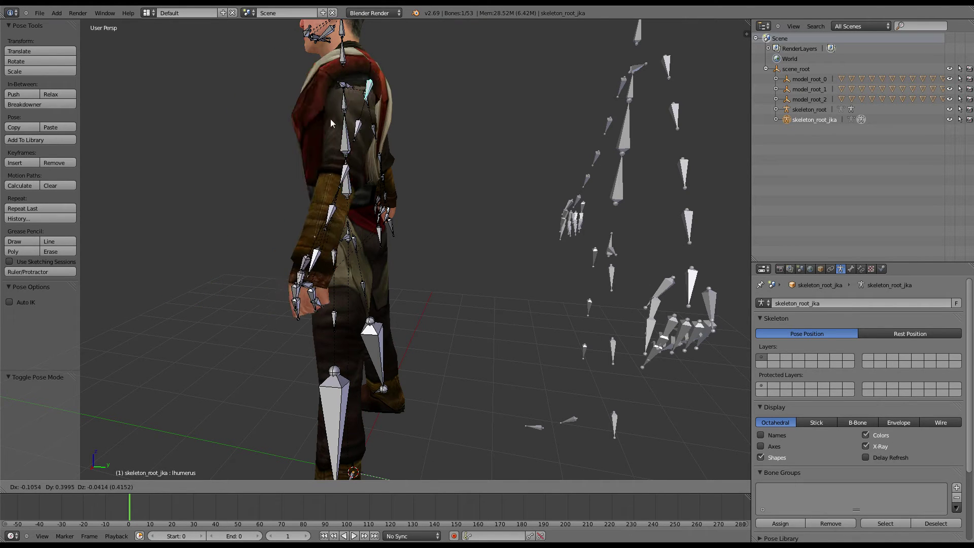
{"action": "right_click", "coordinate": [305, 116]}
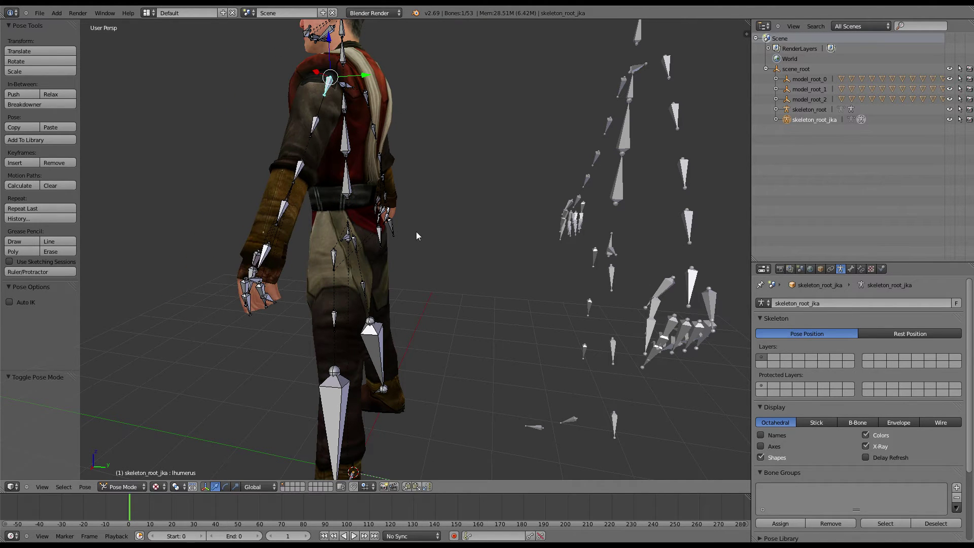
{"action": "mouse_move", "coordinate": [413, 236]}
{"action": "middle_mouse_down"}
{"action": "mouse_move", "coordinate": [421, 239]}
{"action": "mouse_move", "coordinate": [398, 234]}
{"action": "middle_mouse_up"}
{"action": "right_click", "coordinate": [395, 228]}
{"action": "right_click", "coordinate": [395, 229], "text": "shift"}
{"action": "middle_click_drag", "start_coordinate": [418, 261], "coordinate": [449, 258]}
{"action": "key", "text": "g"}
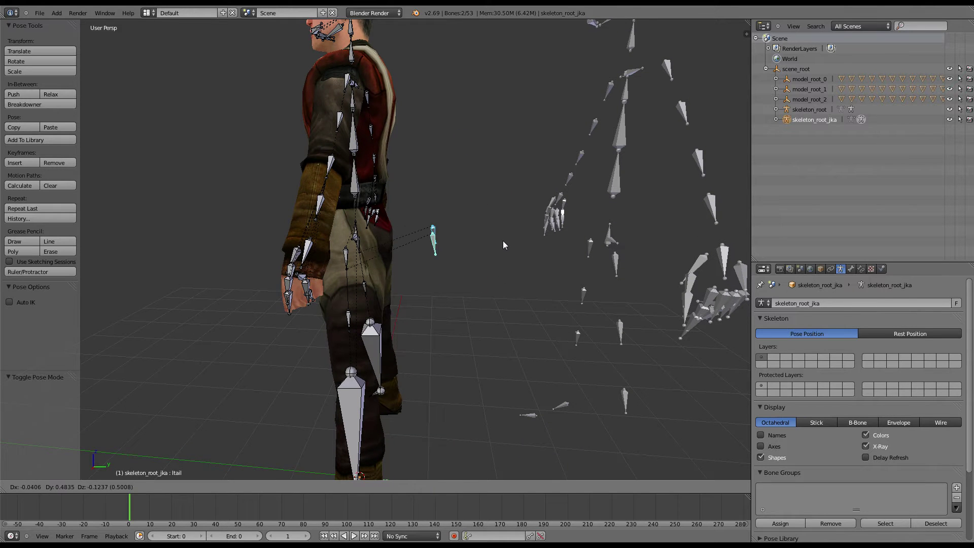
{"action": "right_click", "coordinate": [464, 269]}
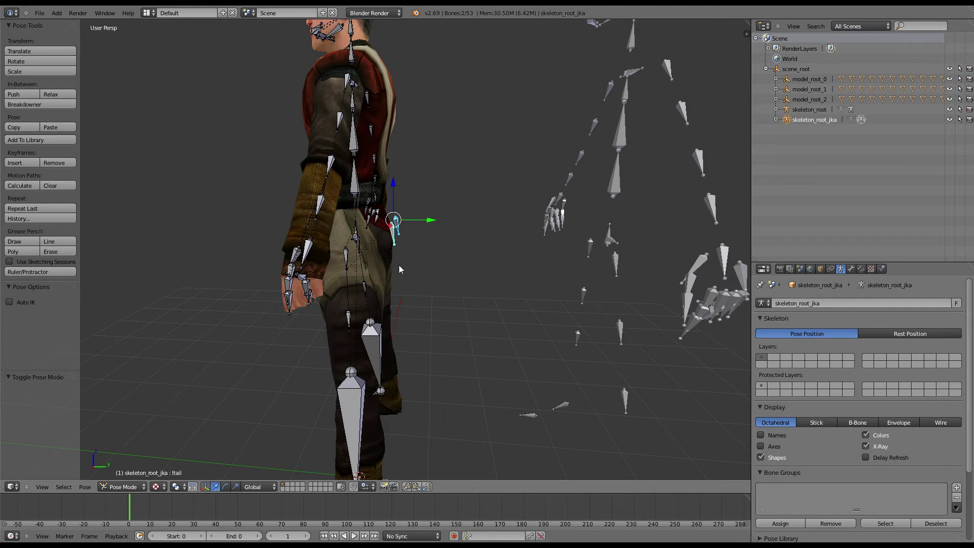
{"action": "middle_click_drag", "start_coordinate": [398, 269], "coordinate": [489, 263]}
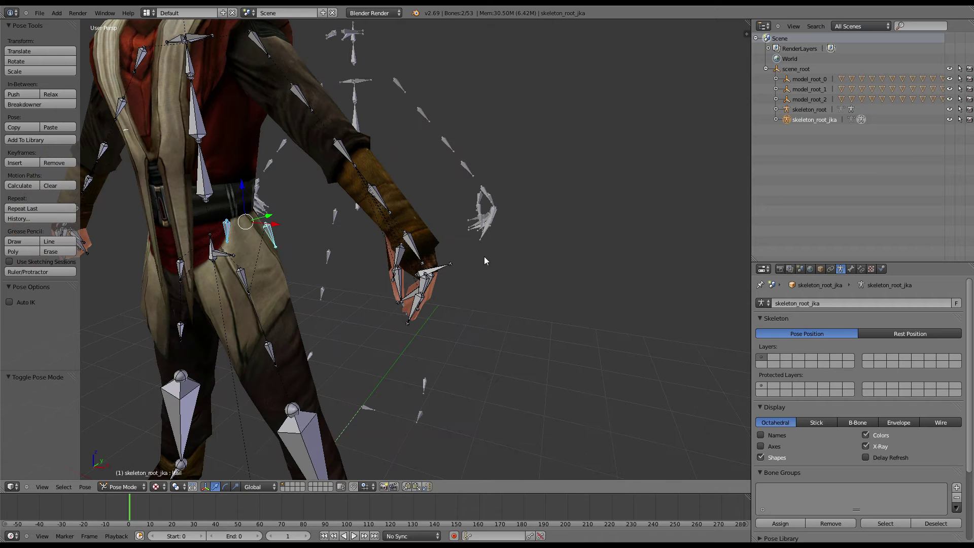
- Move lhang_tag_bone 1 unit along X out of the left hand
{"action": "right_click", "coordinate": [443, 269]}
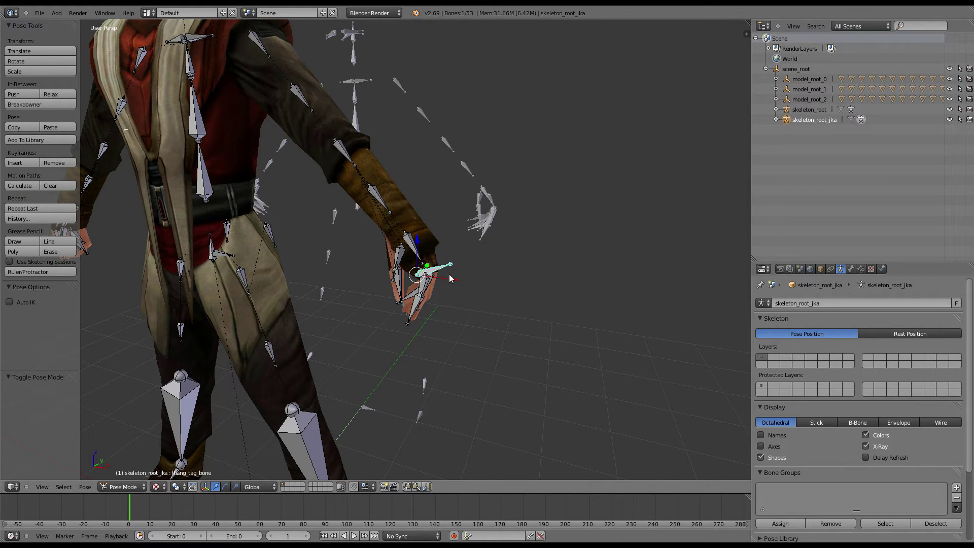
{"action": "middle_click_drag", "start_coordinate": [455, 274], "coordinate": [466, 277]}
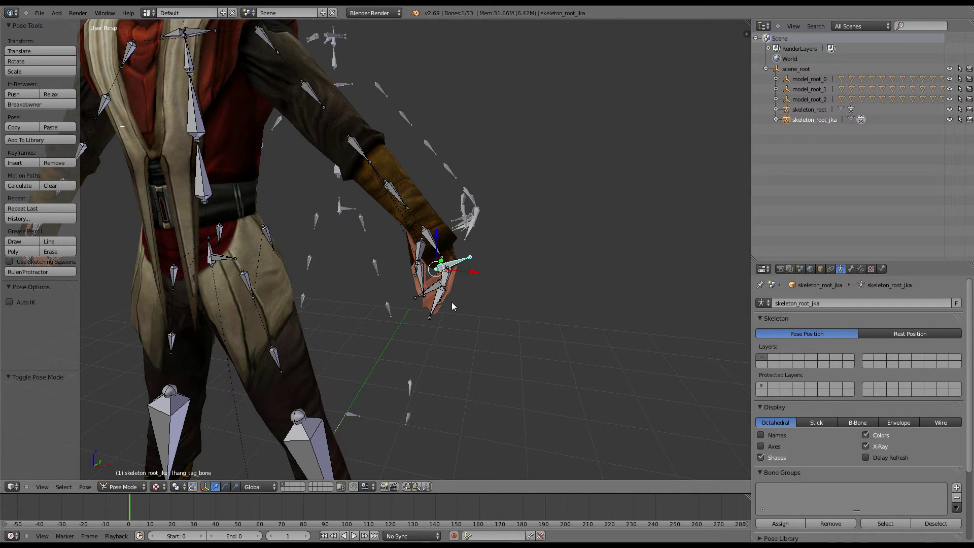
{"action": "type", "text": "gx1"}
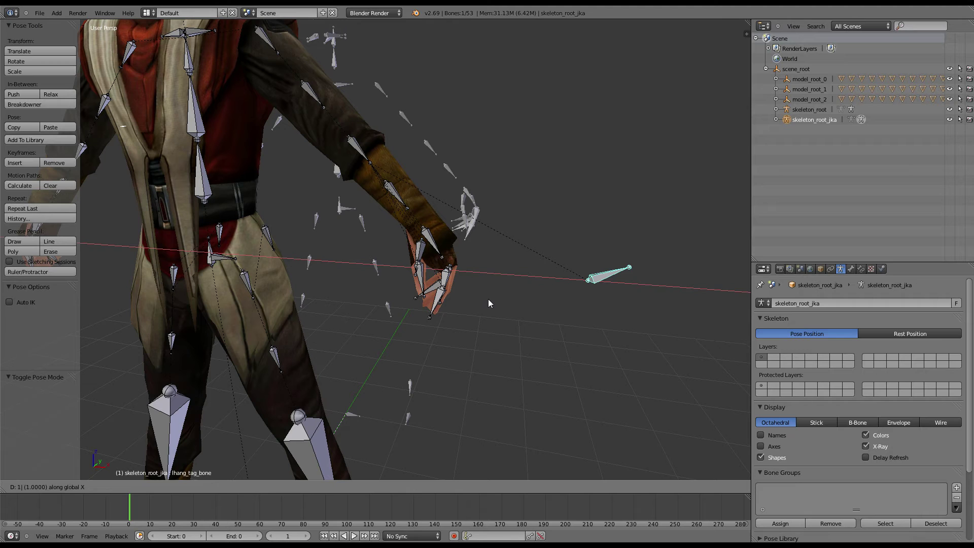
{"action": "key", "text": "Return"}
{"action": "scroll", "coordinate": [601, 288], "scroll_direction": "down", "scroll_amount": 6}
{"action": "mouse_move", "coordinate": [503, 286]}
{"action": "middle_mouse_down"}
{"action": "mouse_move", "coordinate": [348, 291]}
{"action": "mouse_move", "coordinate": [165, 272]}
{"action": "mouse_move", "coordinate": [181, 236]}
{"action": "mouse_move", "coordinate": [148, 217]}
{"action": "mouse_move", "coordinate": [502, 267]}
{"action": "middle_mouse_up"}
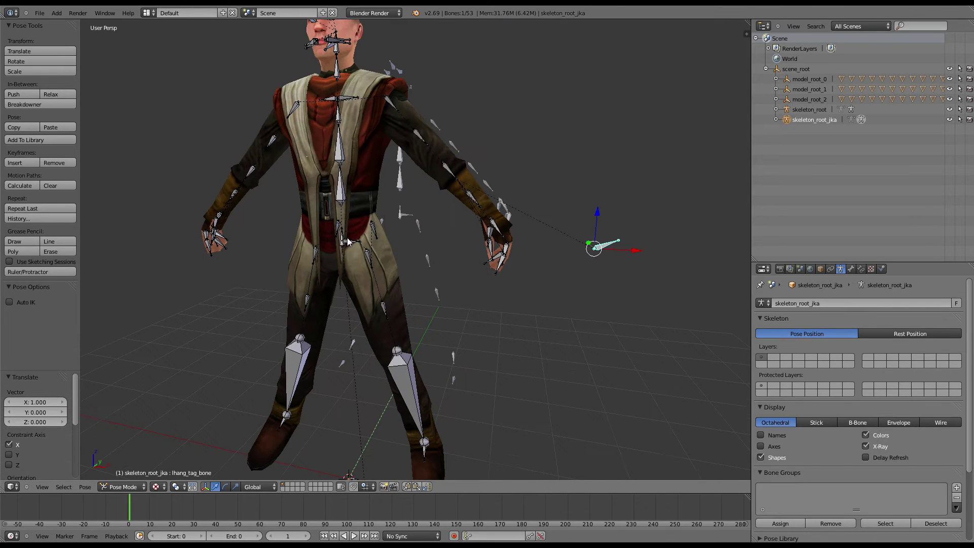
- Switch to wireframe shading, zoom in and select the *l_hand_0 hand mesh
{"action": "left_click", "coordinate": [156, 486]}
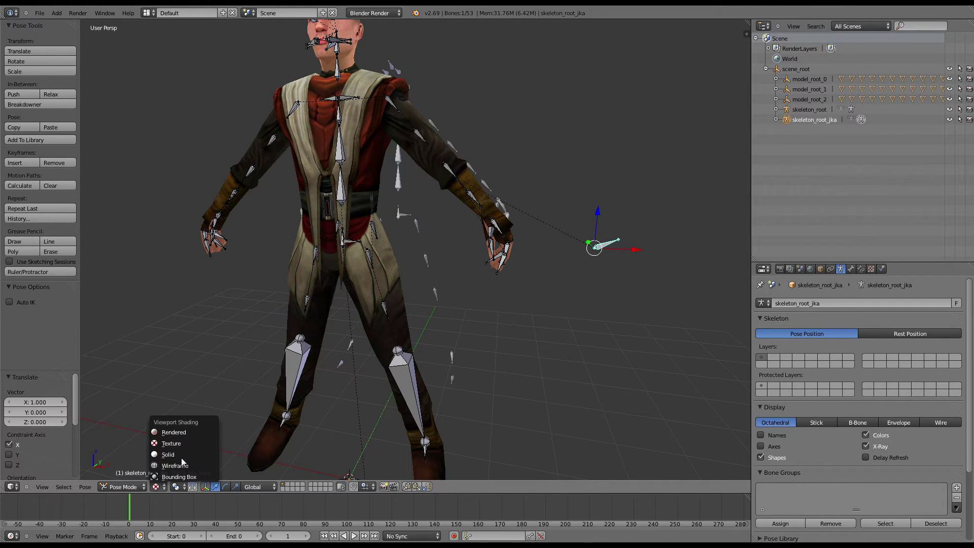
{"action": "left_click", "coordinate": [178, 465]}
{"action": "scroll", "coordinate": [574, 297], "scroll_direction": "up", "scroll_amount": 4}
{"action": "right_click", "coordinate": [529, 276]}
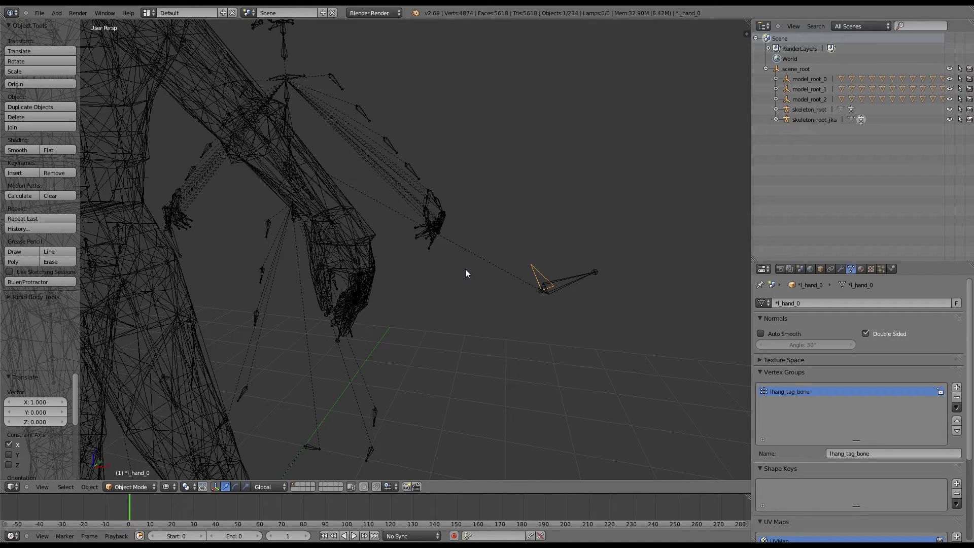
- Compare the lhand bones of skeleton_root_jka and skeleton_root, then leave Pose Mode
{"action": "right_click", "coordinate": [336, 241]}
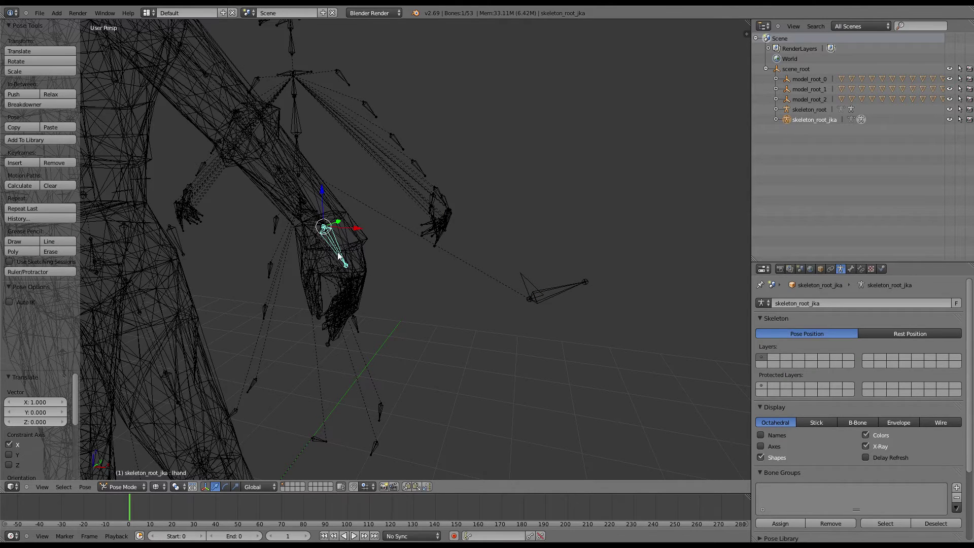
{"action": "key", "text": "ctrl+Tab"}
{"action": "right_click", "coordinate": [444, 197]}
{"action": "key", "text": "ctrl+Tab"}
{"action": "right_click", "coordinate": [439, 198]}
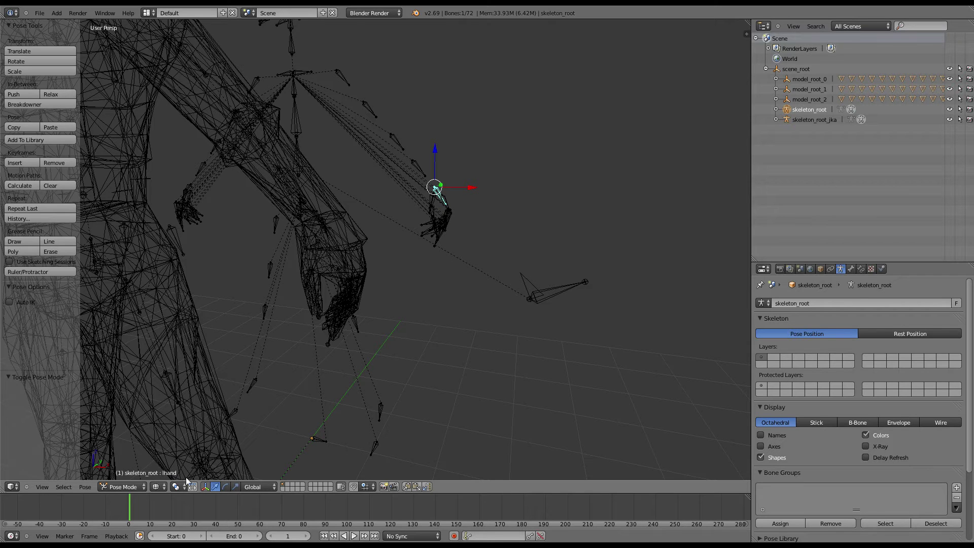
{"action": "right_click", "coordinate": [313, 228]}
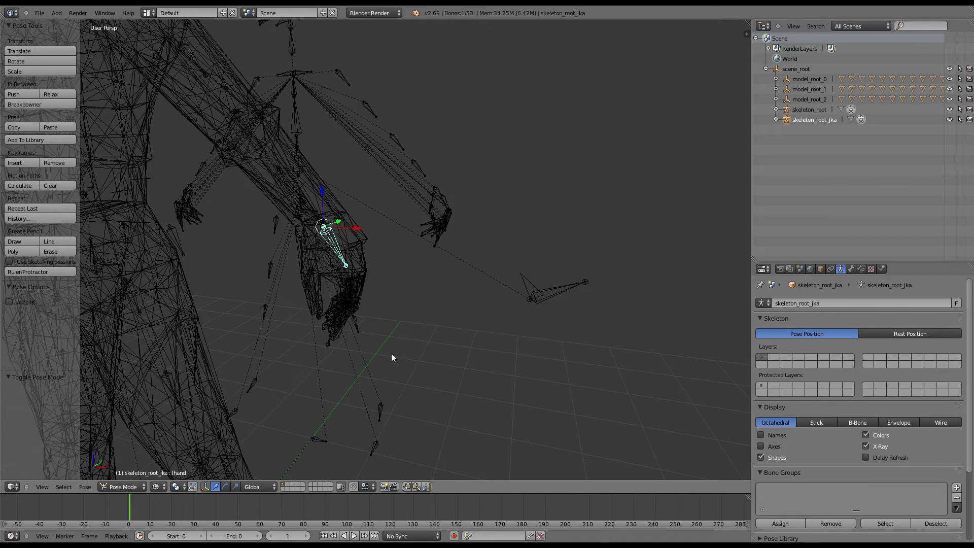
{"action": "key", "text": "ctrl+Tab"}
- Rename l_hand_0's lhang_tag_bone vertex group to lhand, then select l_hand_1
{"action": "right_click", "coordinate": [527, 283]}
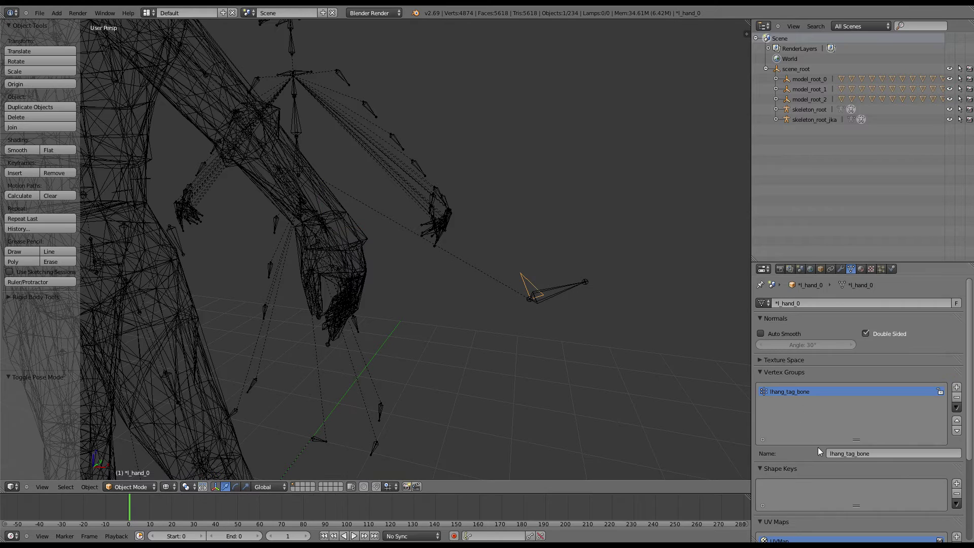
{"action": "middle_click_drag", "start_coordinate": [522, 303], "coordinate": [548, 283]}
{"action": "left_click", "coordinate": [856, 453]}
{"action": "type", "text": "lhand"}
{"action": "key", "text": "Return"}
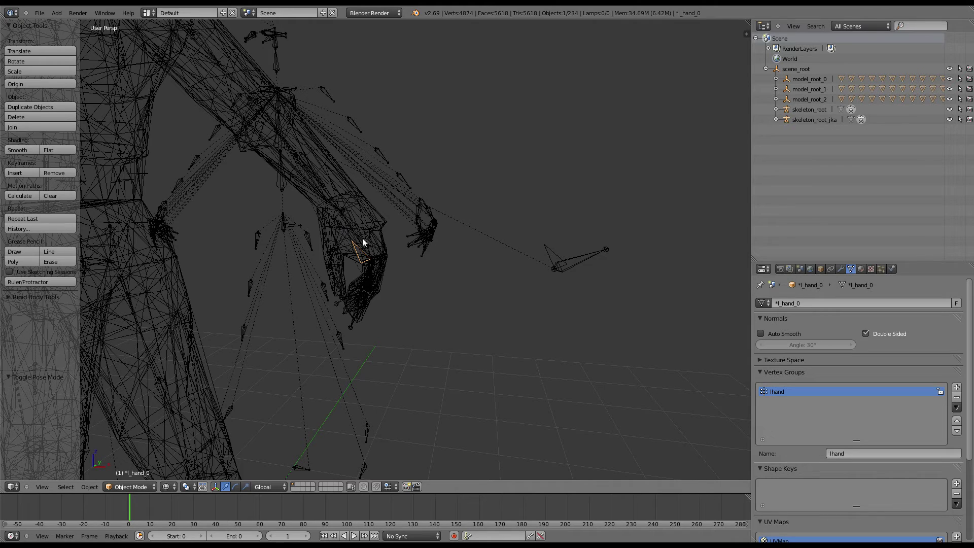
{"action": "right_click", "coordinate": [550, 259]}
{"action": "right_click", "coordinate": [549, 246]}
- Rename l_hand_1's vertex group to lhand
{"action": "scroll", "coordinate": [796, 452], "scroll_direction": "down", "scroll_amount": 5}
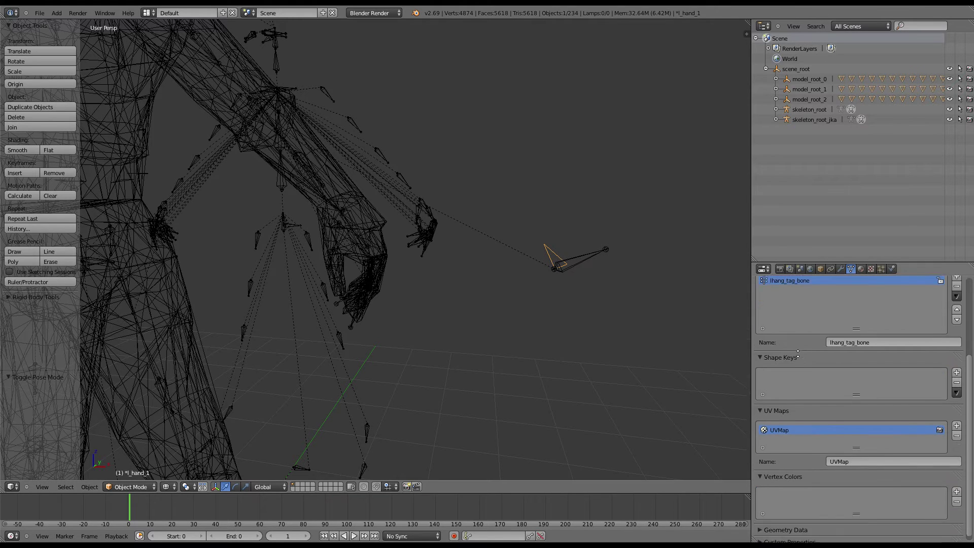
{"action": "scroll", "coordinate": [799, 381], "scroll_direction": "up", "scroll_amount": 4}
{"action": "left_click", "coordinate": [820, 269]}
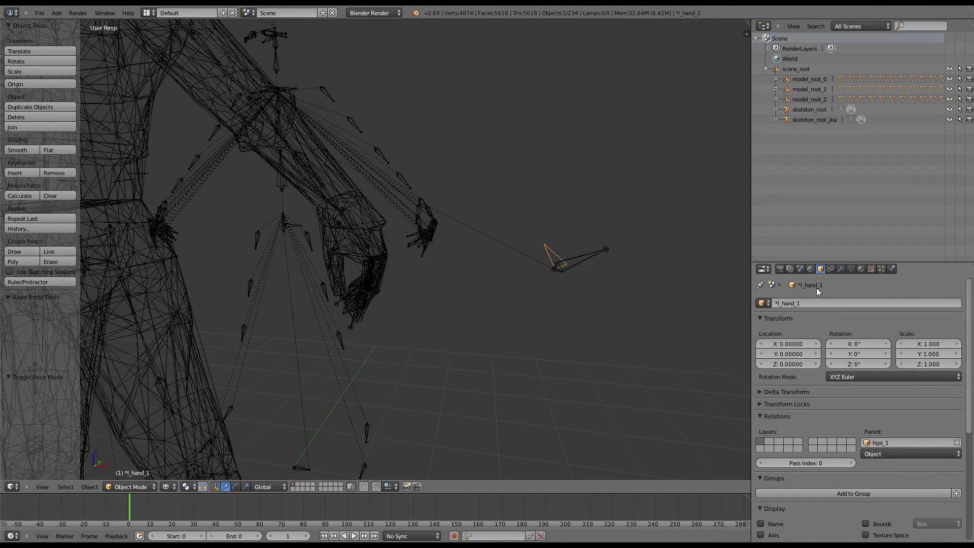
{"action": "scroll", "coordinate": [807, 343], "scroll_direction": "down", "scroll_amount": 6}
{"action": "scroll", "coordinate": [818, 369], "scroll_direction": "down", "scroll_amount": 4}
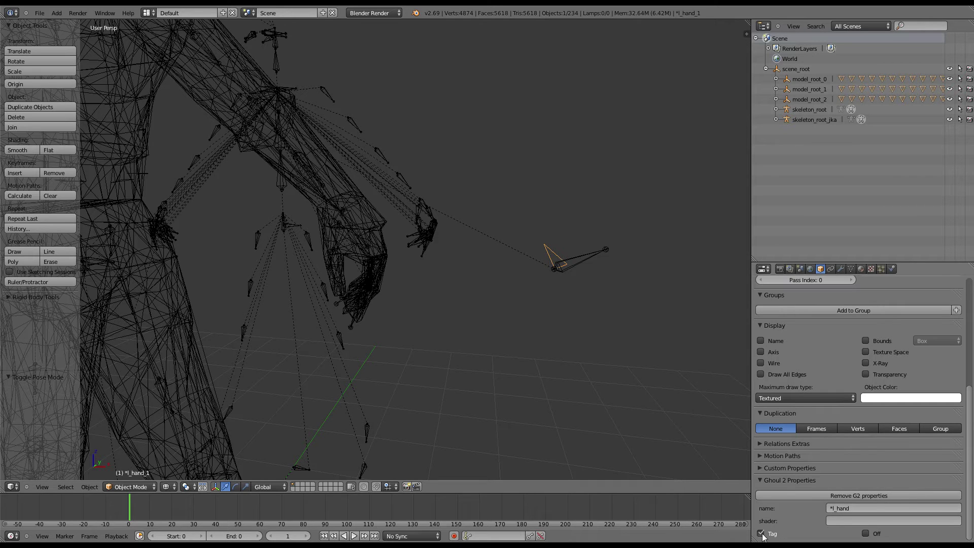
{"action": "left_click", "coordinate": [849, 269]}
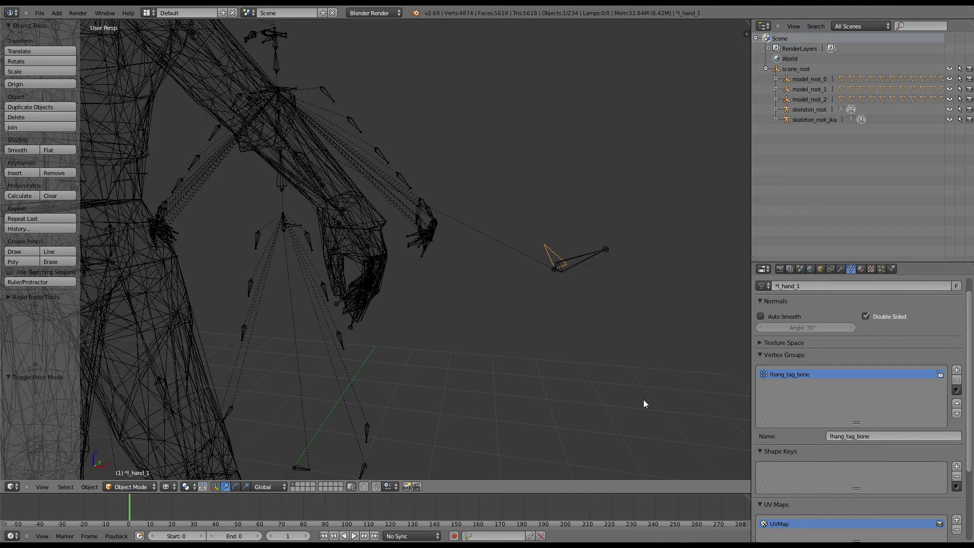
{"action": "left_click", "coordinate": [870, 436]}
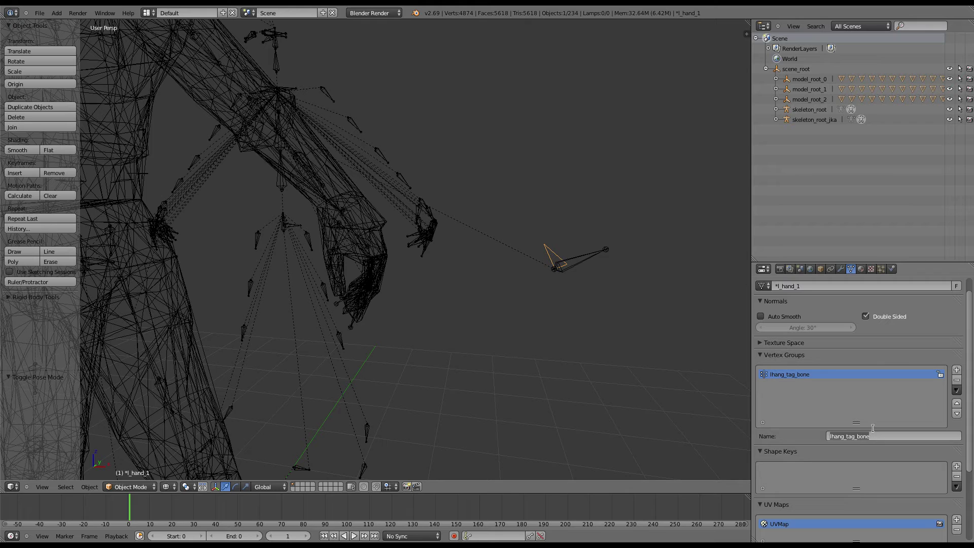
{"action": "key", "text": "BackSpace"}
{"action": "type", "text": "lhand"}
{"action": "key", "text": "Return"}
- Rename l_hand_2's vertex group to lhand and view the whole character
{"action": "right_click", "coordinate": [556, 260]}
{"action": "left_click", "coordinate": [832, 432]}
{"action": "type", "text": "lhand"}
{"action": "key", "text": "Return"}
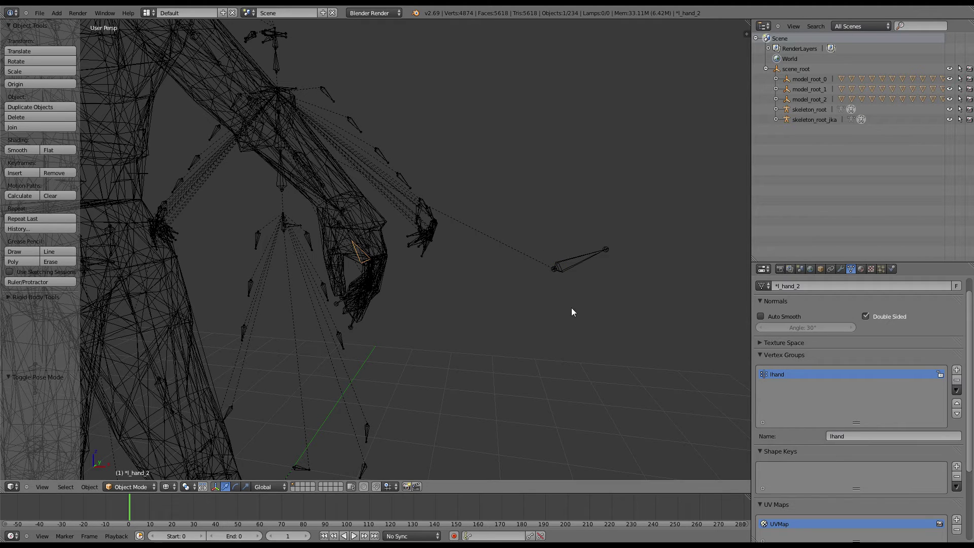
{"action": "right_click", "coordinate": [560, 264]}
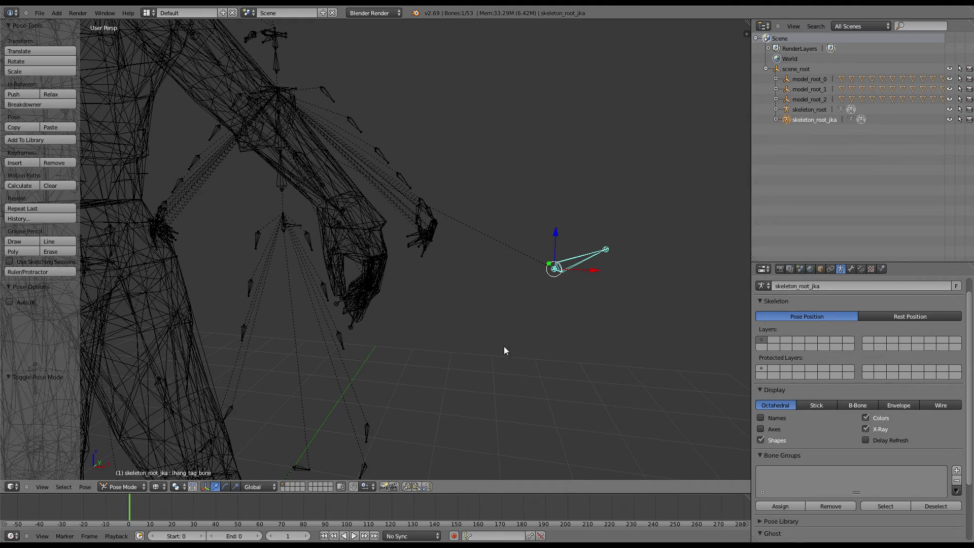
{"action": "mouse_move", "coordinate": [487, 297]}
{"action": "middle_mouse_down"}
{"action": "mouse_move", "coordinate": [391, 278]}
{"action": "mouse_move", "coordinate": [363, 252]}
{"action": "mouse_move", "coordinate": [336, 296]}
{"action": "mouse_move", "coordinate": [348, 282]}
{"action": "mouse_move", "coordinate": [452, 284]}
{"action": "mouse_move", "coordinate": [433, 324]}
{"action": "mouse_move", "coordinate": [386, 291]}
{"action": "mouse_move", "coordinate": [421, 304]}
{"action": "mouse_move", "coordinate": [402, 328]}
{"action": "mouse_move", "coordinate": [324, 366]}
{"action": "mouse_move", "coordinate": [250, 423]}
{"action": "middle_mouse_up"}
- Show the character textured and confirm l_arm_1's skin modifier is bound to skeleton_root_jka, then deselect
{"action": "key", "text": "alt+z"}
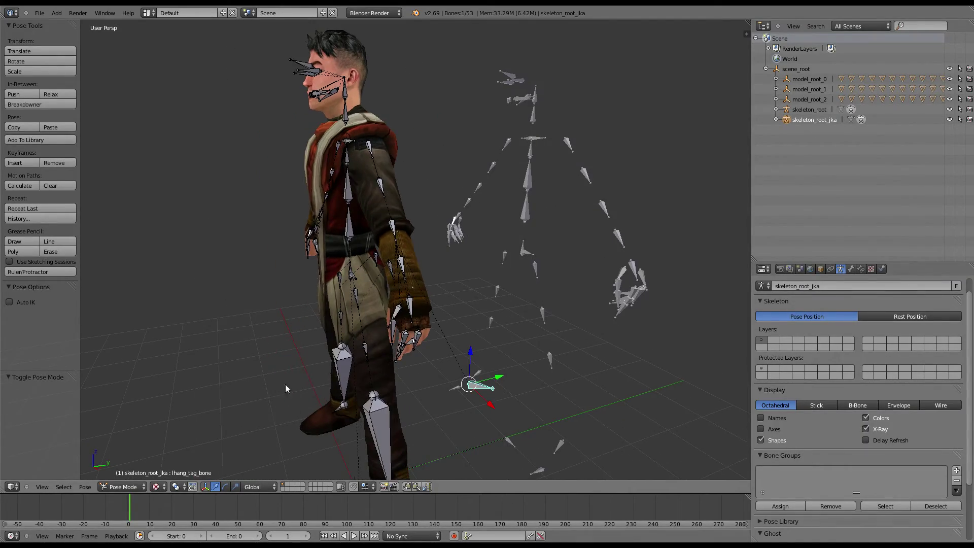
{"action": "middle_click_drag", "start_coordinate": [313, 375], "coordinate": [431, 342]}
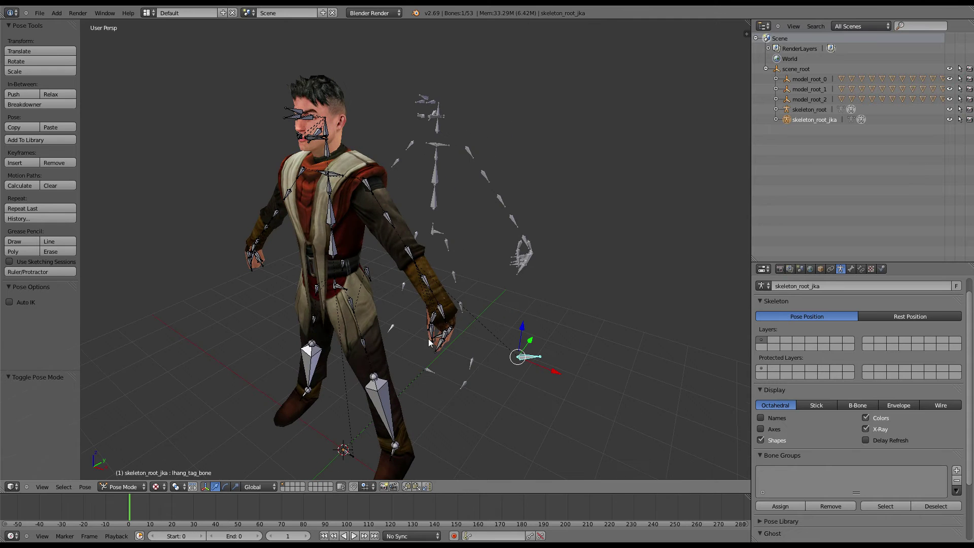
{"action": "right_click", "coordinate": [411, 236]}
{"action": "middle_click_drag", "start_coordinate": [442, 245], "coordinate": [482, 236]}
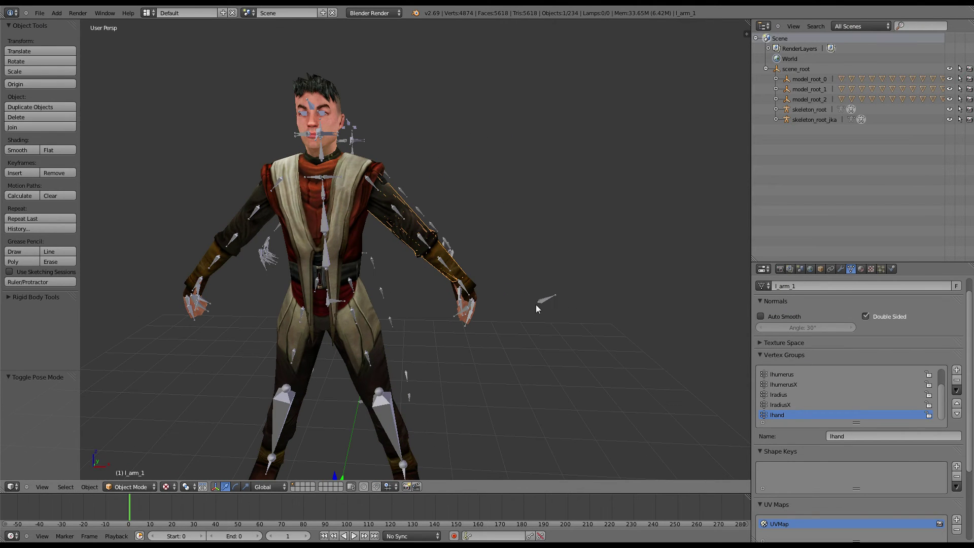
{"action": "left_click", "coordinate": [840, 269]}
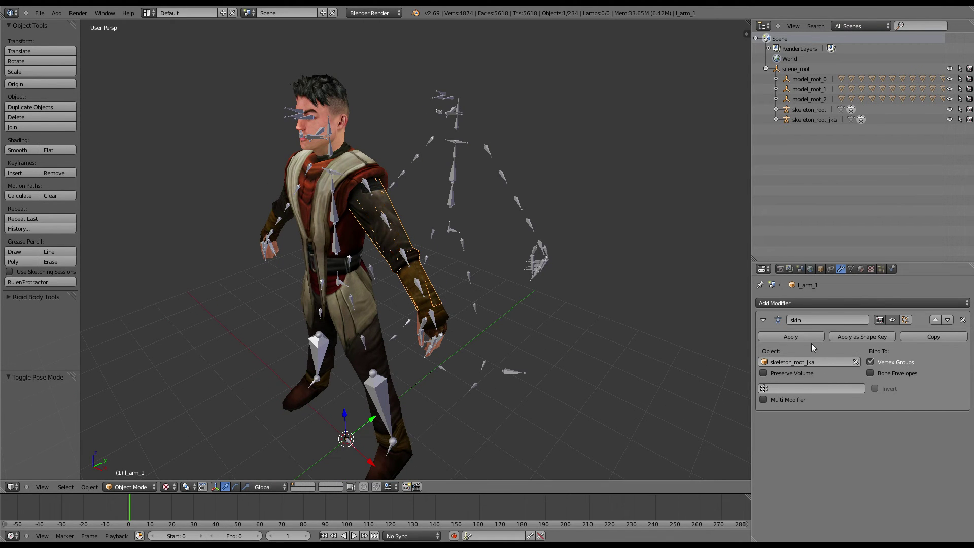
{"action": "left_click", "coordinate": [803, 363]}
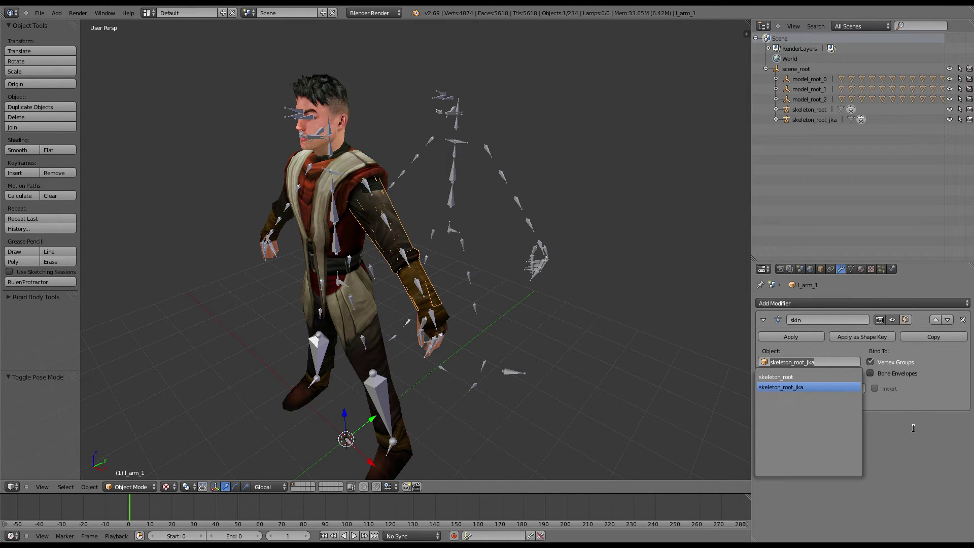
{"action": "key", "text": "Return"}
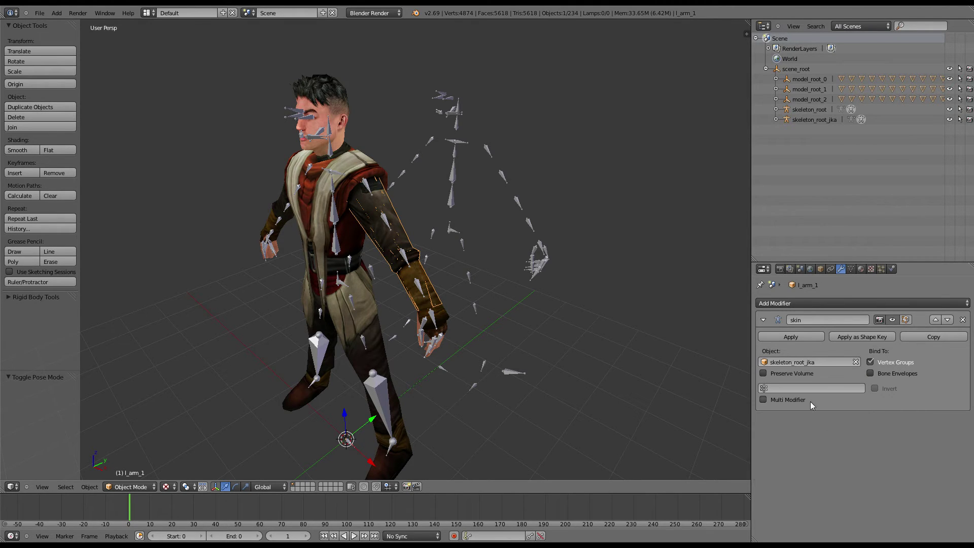
{"action": "middle_click_drag", "start_coordinate": [428, 294], "coordinate": [469, 298]}
{"action": "key", "text": "a"}
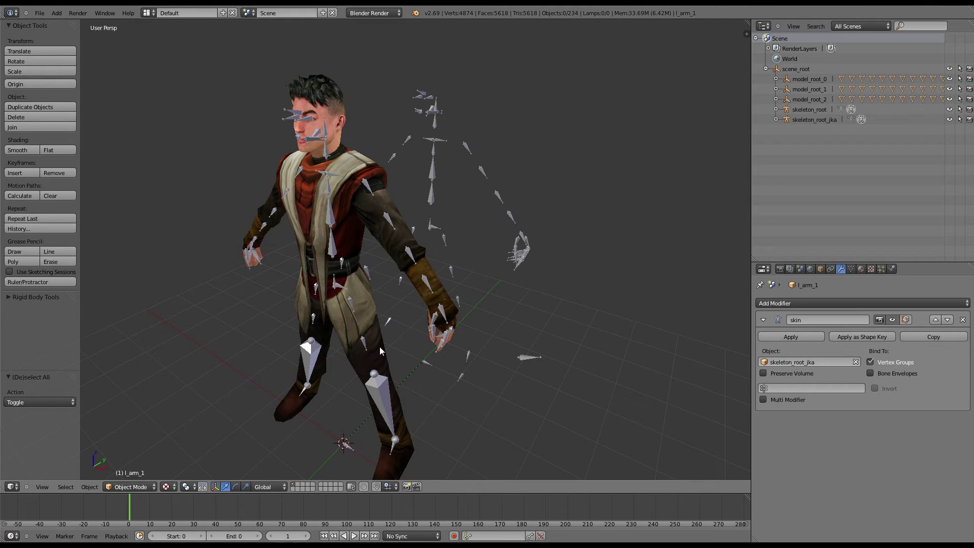
- Expand model_root_0 and hips_0 in the Outliner to list the mesh pieces
{"action": "left_click", "coordinate": [776, 80]}
{"action": "left_click", "coordinate": [786, 90]}
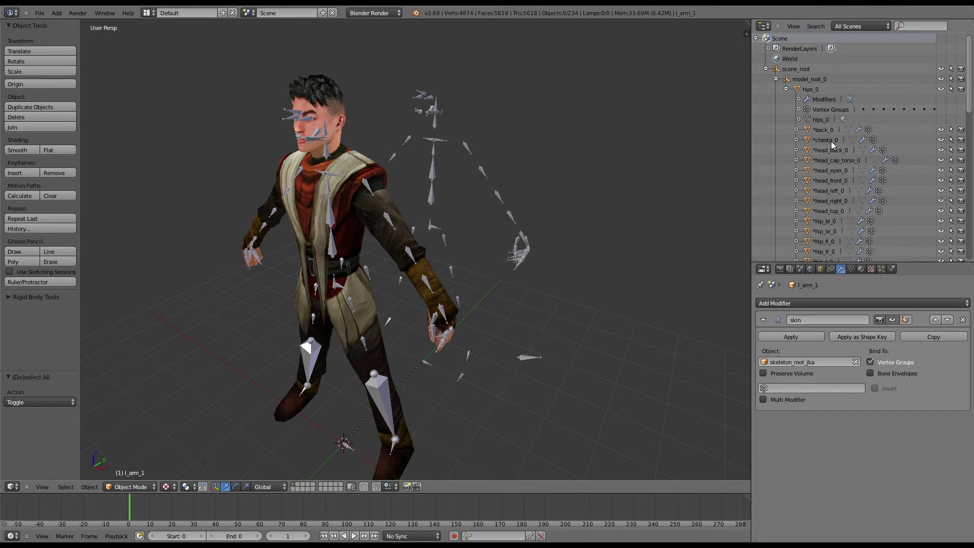
{"action": "scroll", "coordinate": [831, 157], "scroll_direction": "down", "scroll_amount": 3}
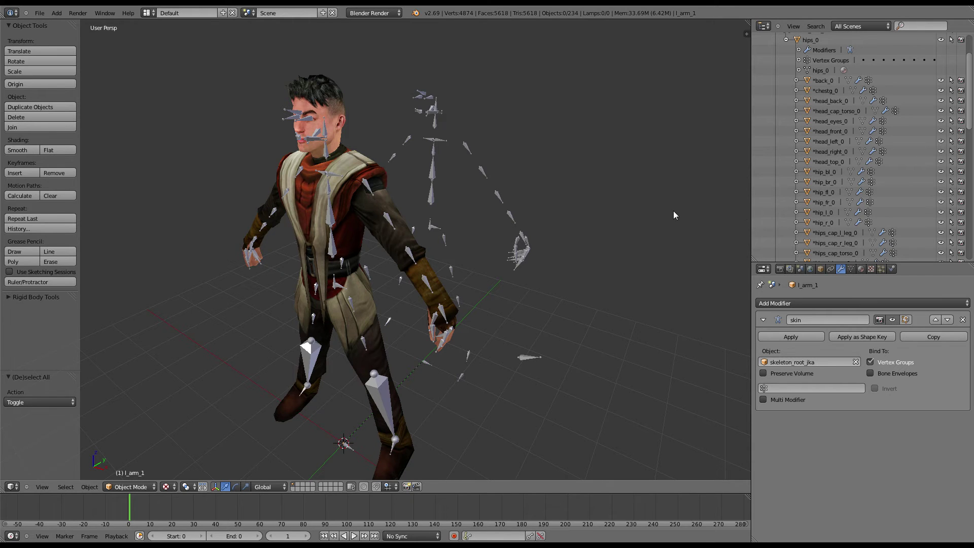
- Split the 3D view and make the left area a Python Console
{"action": "left_click_drag", "start_coordinate": [3, 490], "coordinate": [330, 490]}
{"action": "left_click", "coordinate": [12, 486]}
{"action": "left_click", "coordinate": [42, 279]}
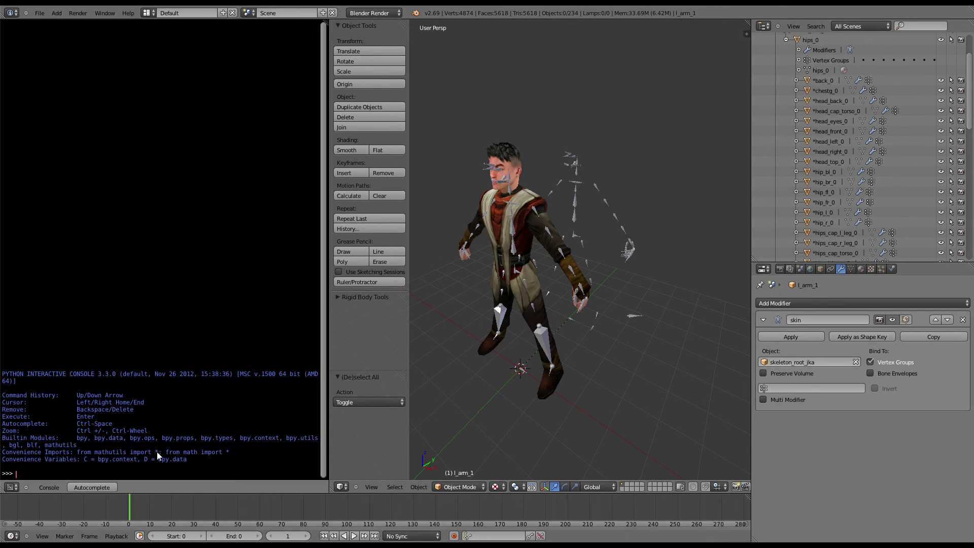
- Store bpy.data.objects["skeleton_root"] in a console variable named skeleton
{"action": "type", "text": "skeleton = bpy.data.obj"}
{"action": "key", "text": "Tab"}
{"action": "type", "text": "ects"}
{"action": "key", "text": "shift+Tab"}
{"action": "type", "text": "[\"ske"}
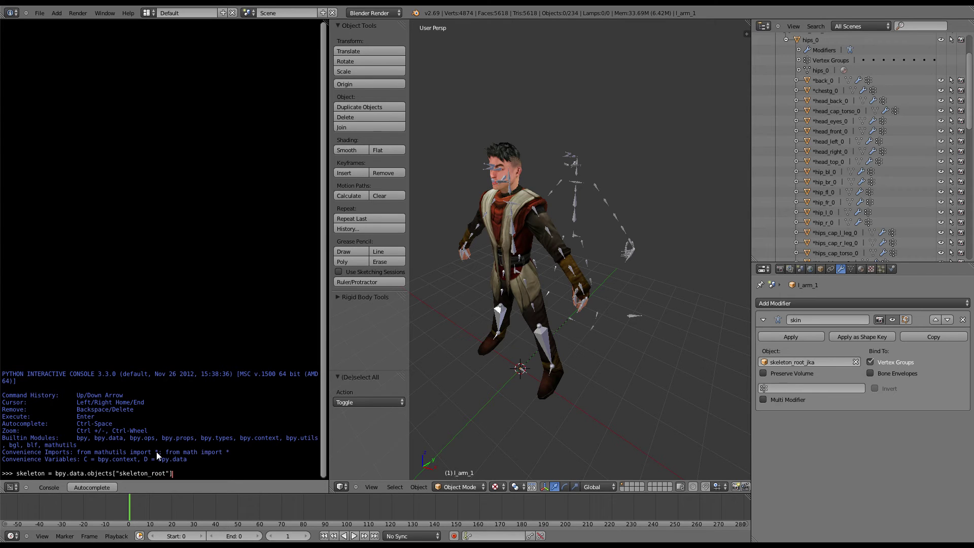
{"action": "type", "text": "leton_root\"]"}
{"action": "key", "text": "Return"}
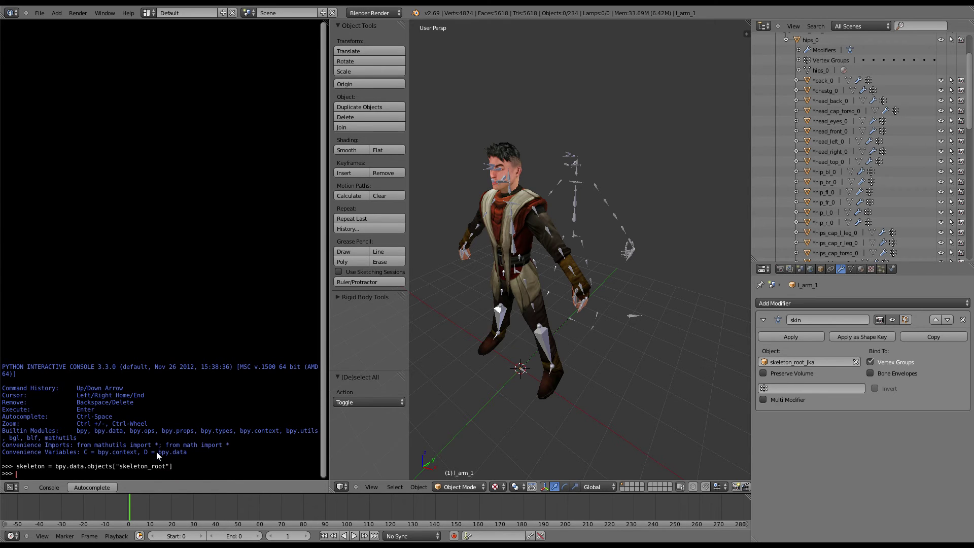
{"action": "type", "text": "skeleton."}
{"action": "key", "text": "ctrl+space"}
{"action": "key", "text": "BackSpace"}
{"action": "key", "text": "BackSpace"}
{"action": "key", "text": "BackSpace"}
{"action": "key", "text": "BackSpace"}
{"action": "key", "text": "BackSpace"}
{"action": "key", "text": "BackSpace"}
{"action": "key", "text": "BackSpace"}
{"action": "key", "text": "BackSpace"}
{"action": "key", "text": "BackSpace"}
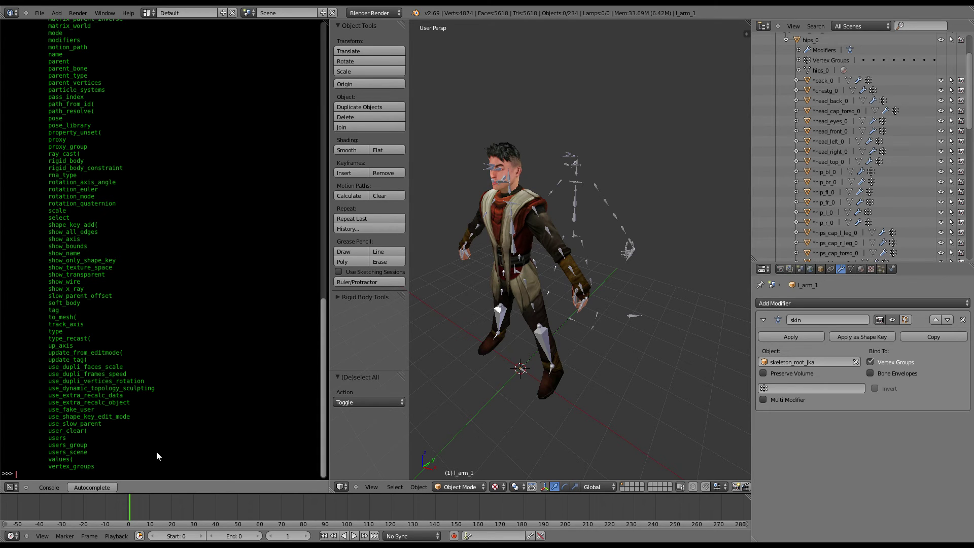
- Run a loop over bpy.data.objects setting each modifiers["skin"].object to skeleton
{"action": "type", "text": "for object in bpy.data.objects:"}
{"action": "key", "text": "Return"}
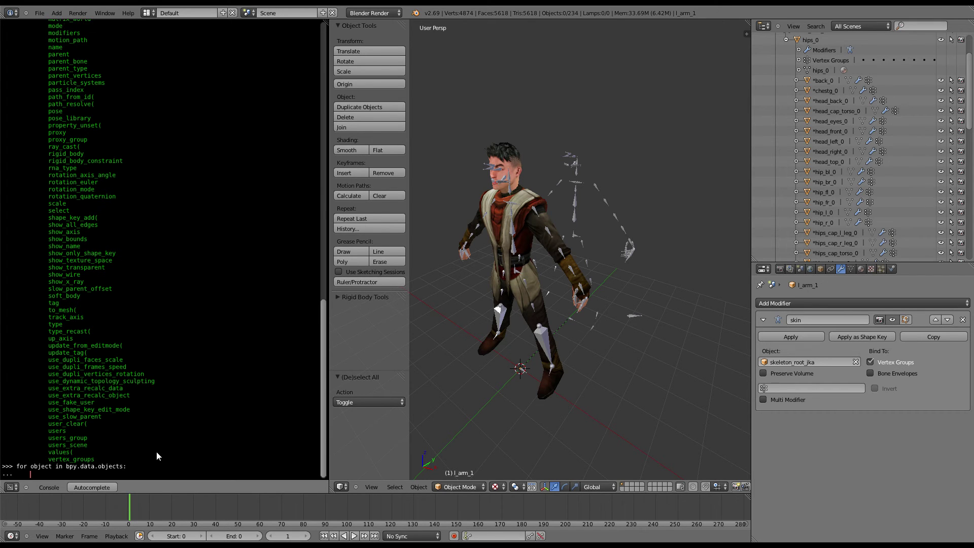
{"action": "type", "text": "if \"skin\" in object.modifiers:"}
{"action": "key", "text": "Return"}
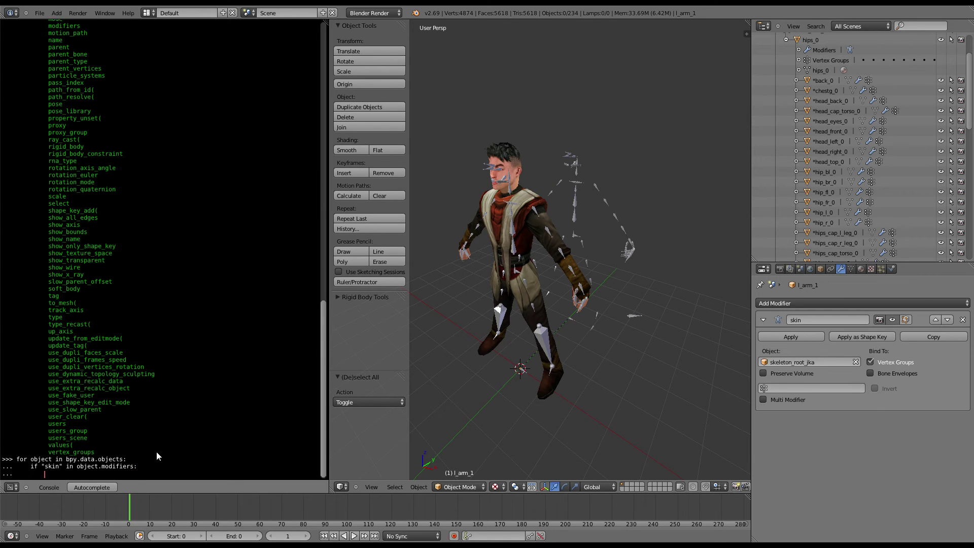
{"action": "type", "text": "object.modifiers[\"skin\"].object = skeleton"}
{"action": "key", "text": "Return"}
{"action": "key", "text": "Return"}
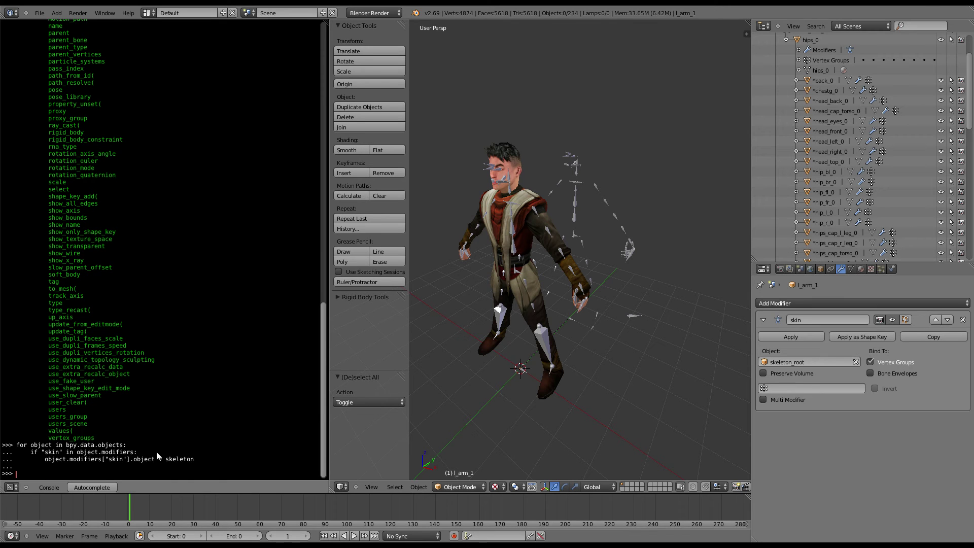
- Select torso_0, the left shoulder and hips_0 to check their retargeted skin modifiers
{"action": "right_click", "coordinate": [529, 196]}
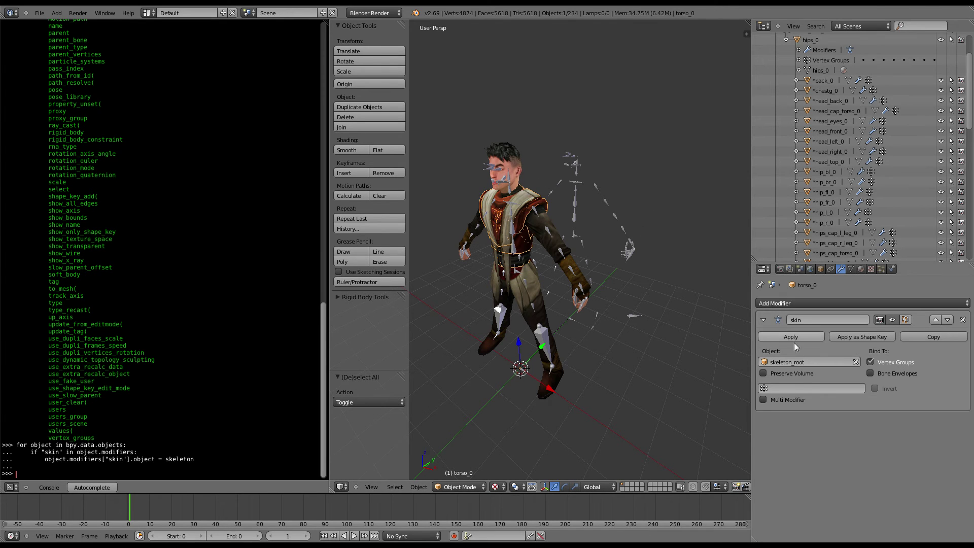
{"action": "right_click", "coordinate": [556, 226]}
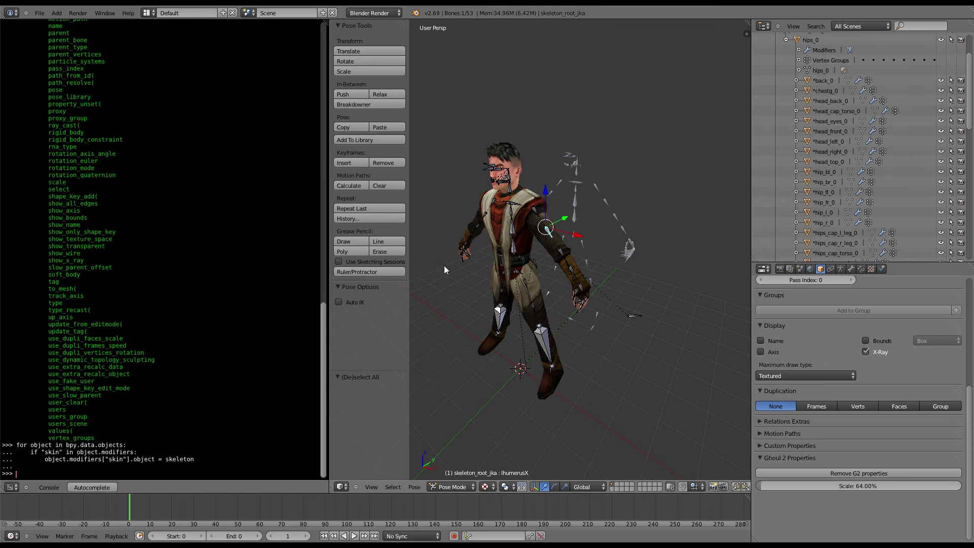
{"action": "right_click", "coordinate": [527, 304]}
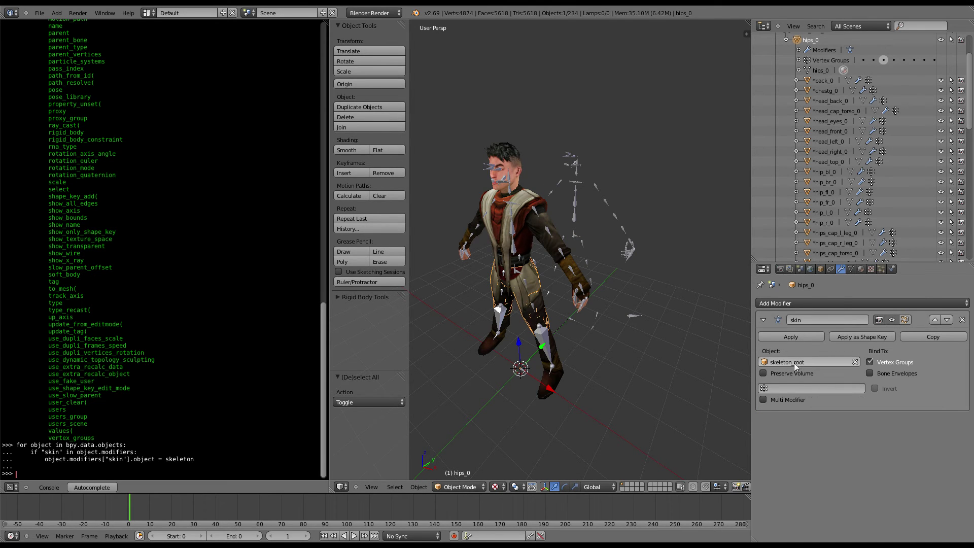
{"action": "middle_click_drag", "start_coordinate": [599, 302], "coordinate": [513, 300]}
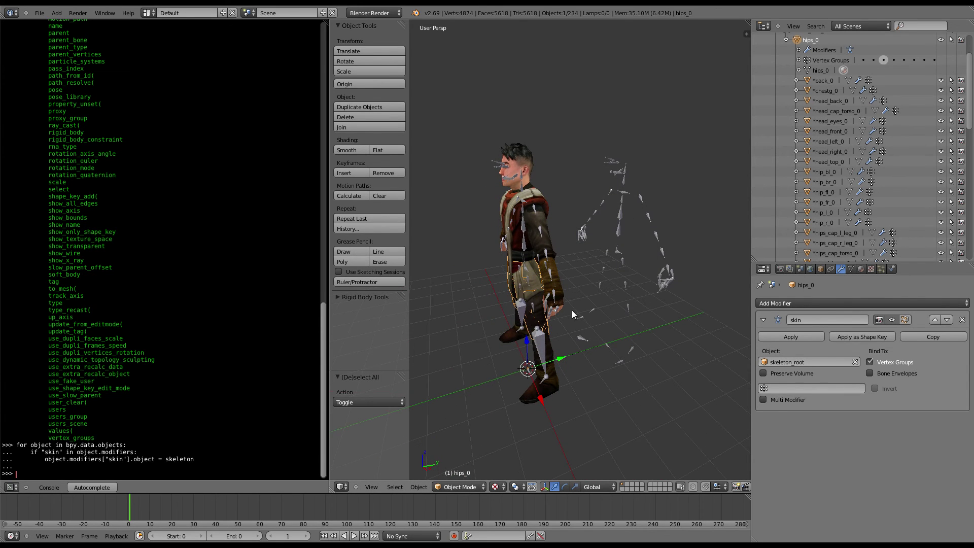
- Put skeleton_root into Pose Mode and merge the console area into the 3D view
{"action": "right_click", "coordinate": [611, 345]}
{"action": "key", "text": "ctrl+Tab"}
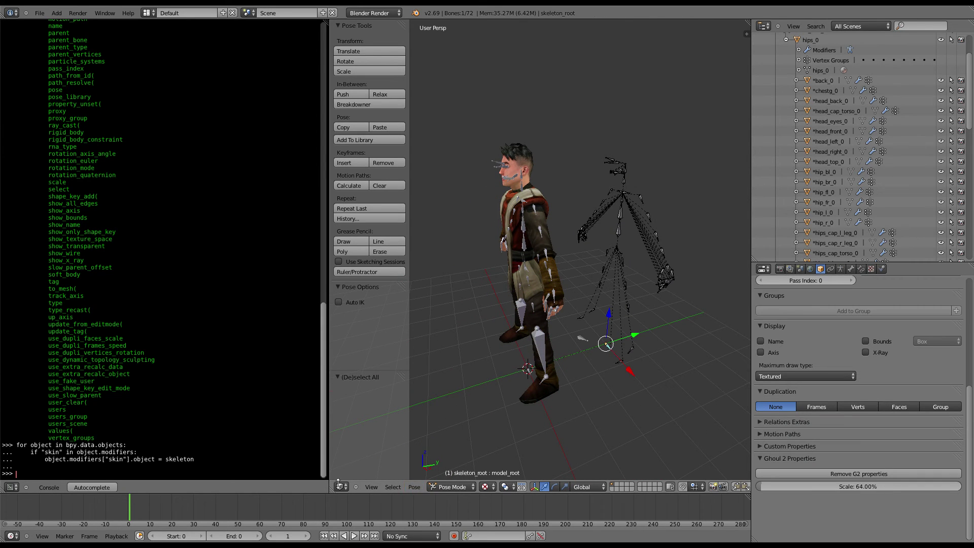
{"action": "left_click_drag", "start_coordinate": [331, 490], "coordinate": [123, 489]}
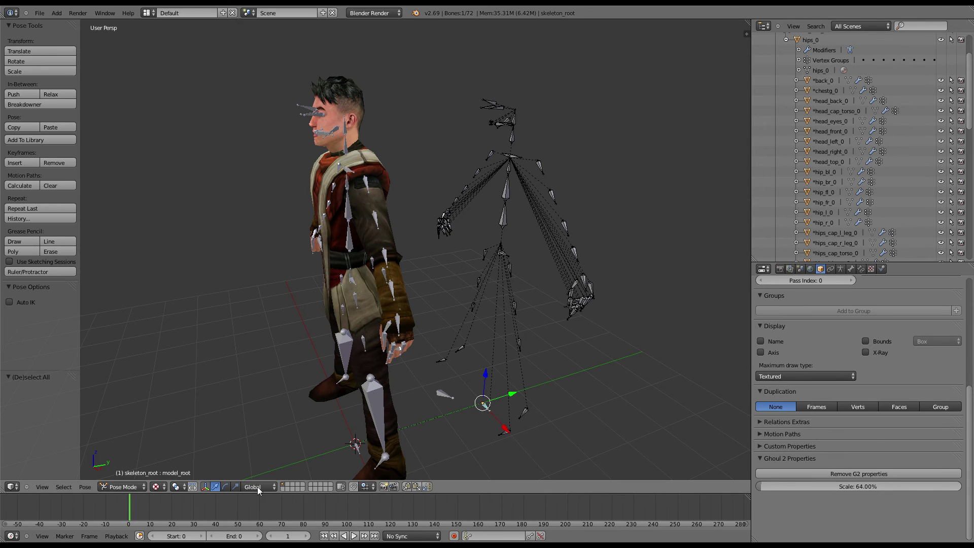
- Return skeleton_root to Object Mode and move it -3 along Y onto the character
{"action": "left_click", "coordinate": [123, 487]}
{"action": "left_click", "coordinate": [120, 476]}
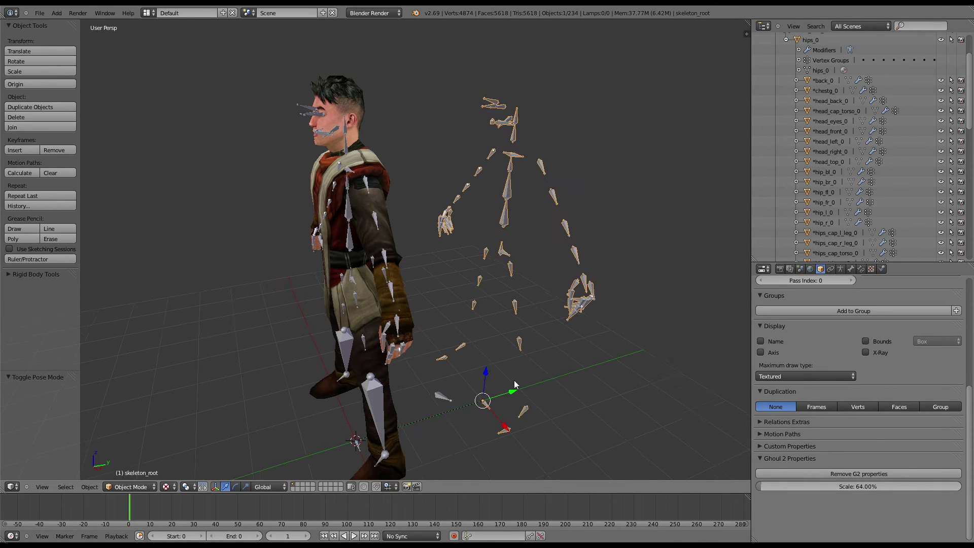
{"action": "left_click", "coordinate": [510, 388]}
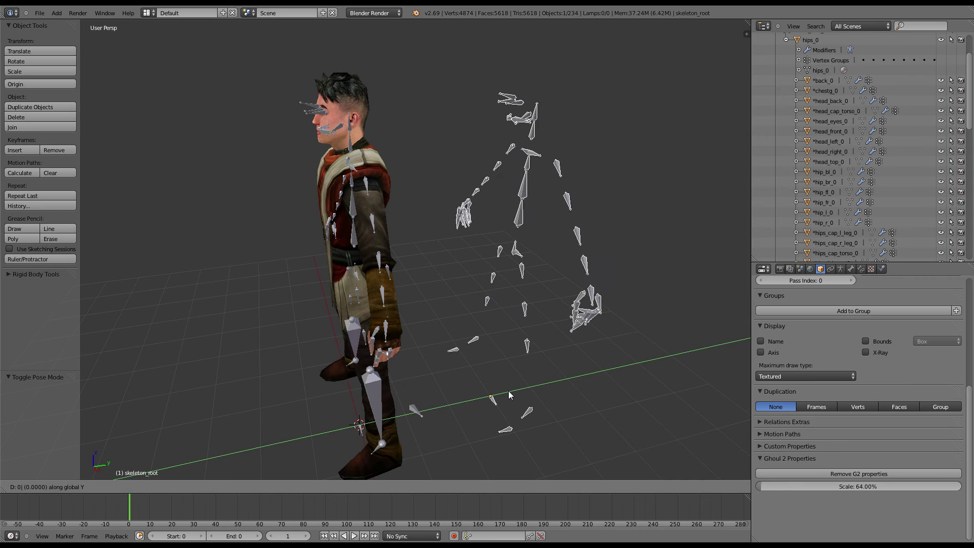
{"action": "type", "text": "-3"}
{"action": "key", "text": "Return"}
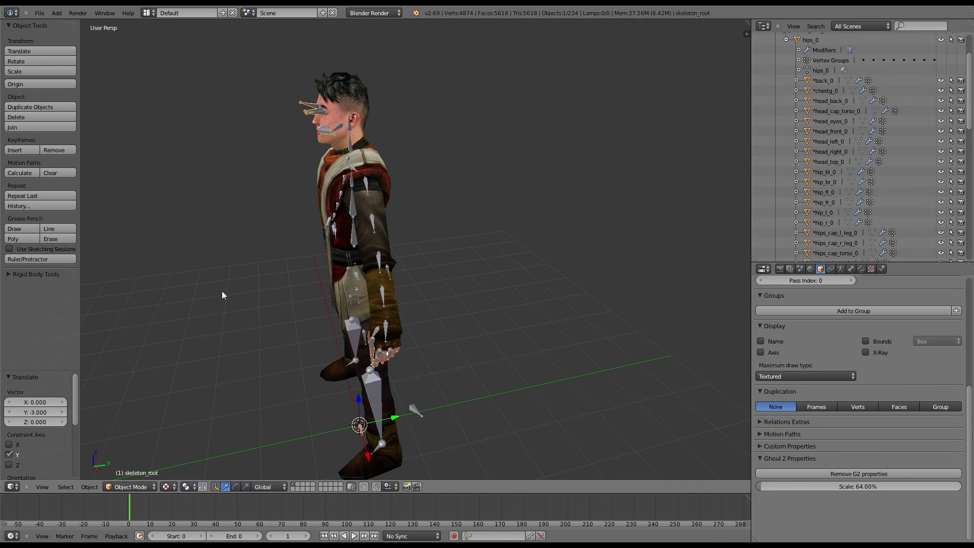
- Inspect the repositioned skeleton from several angles, checking its location in the properties sidebar
{"action": "middle_click_drag", "start_coordinate": [235, 282], "coordinate": [372, 240]}
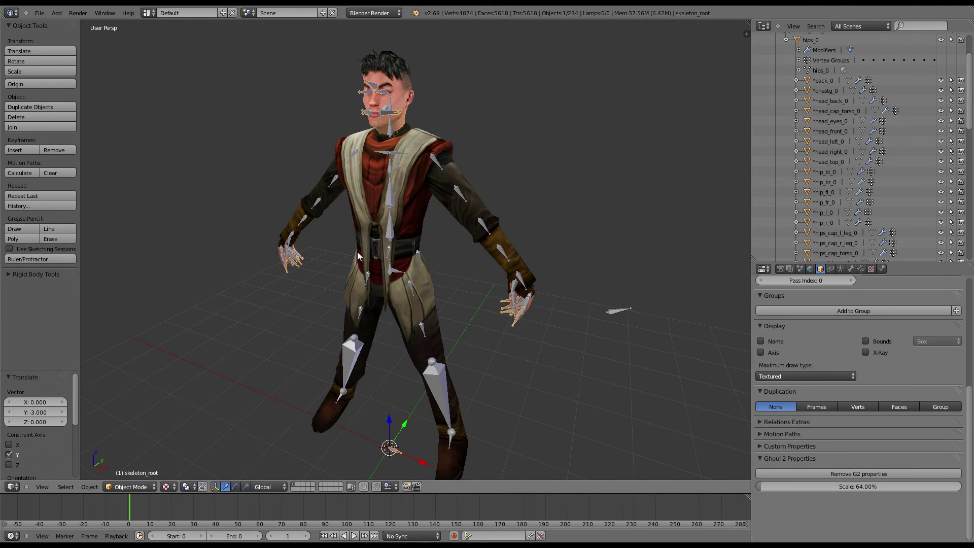
{"action": "mouse_move", "coordinate": [379, 275]}
{"action": "middle_mouse_down"}
{"action": "mouse_move", "coordinate": [357, 285]}
{"action": "mouse_move", "coordinate": [331, 234]}
{"action": "mouse_move", "coordinate": [391, 288]}
{"action": "mouse_move", "coordinate": [383, 290]}
{"action": "middle_mouse_up"}
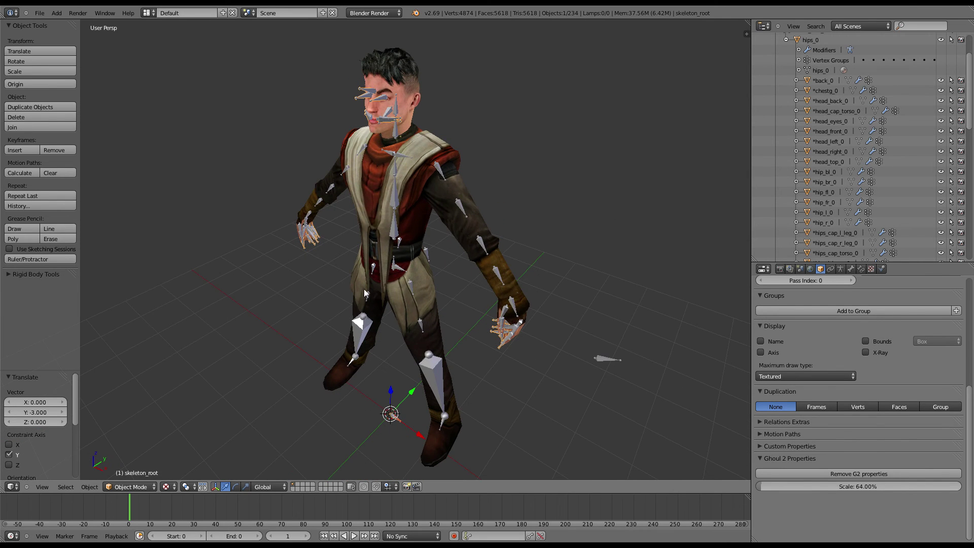
{"action": "middle_click_drag", "start_coordinate": [419, 261], "coordinate": [469, 215]}
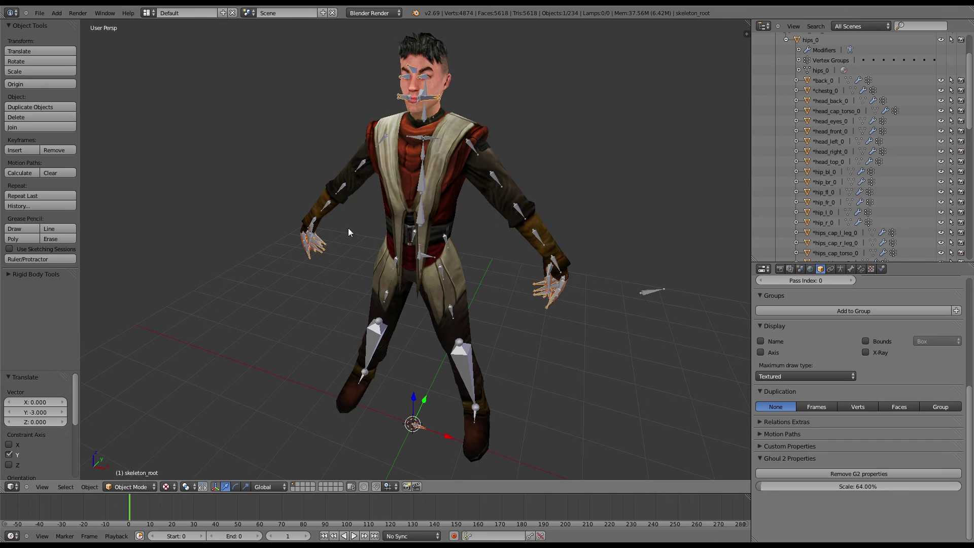
{"action": "key", "text": "n"}
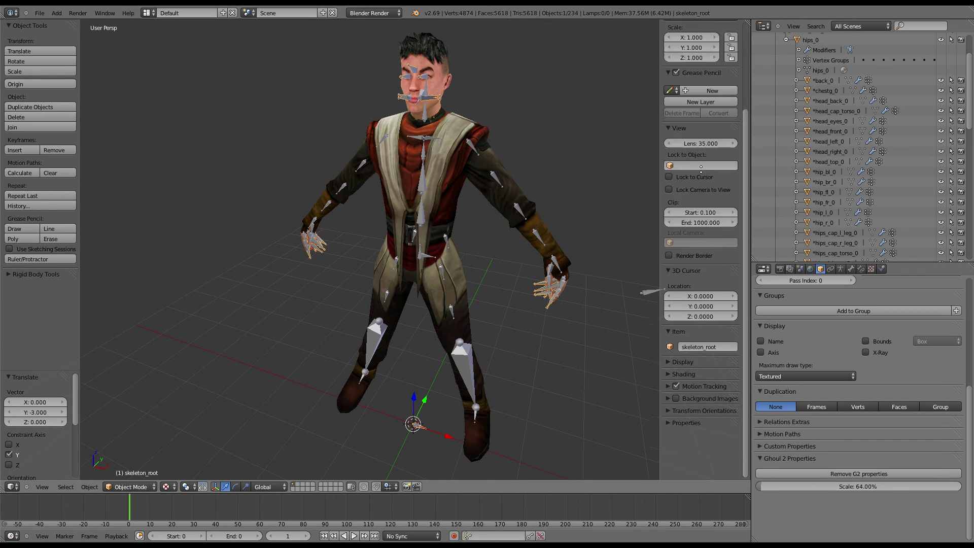
{"action": "scroll", "coordinate": [702, 209], "scroll_direction": "up", "scroll_amount": 3}
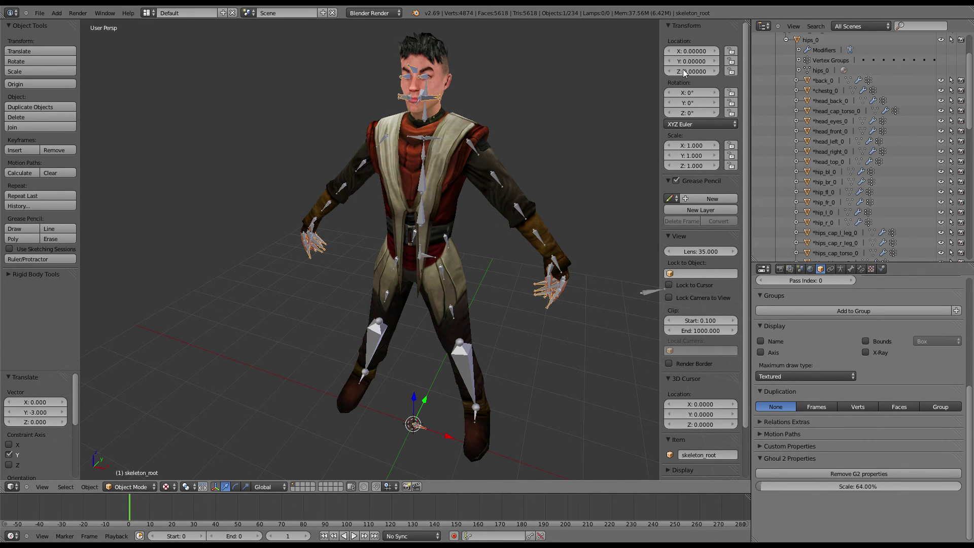
{"action": "key", "text": "n"}
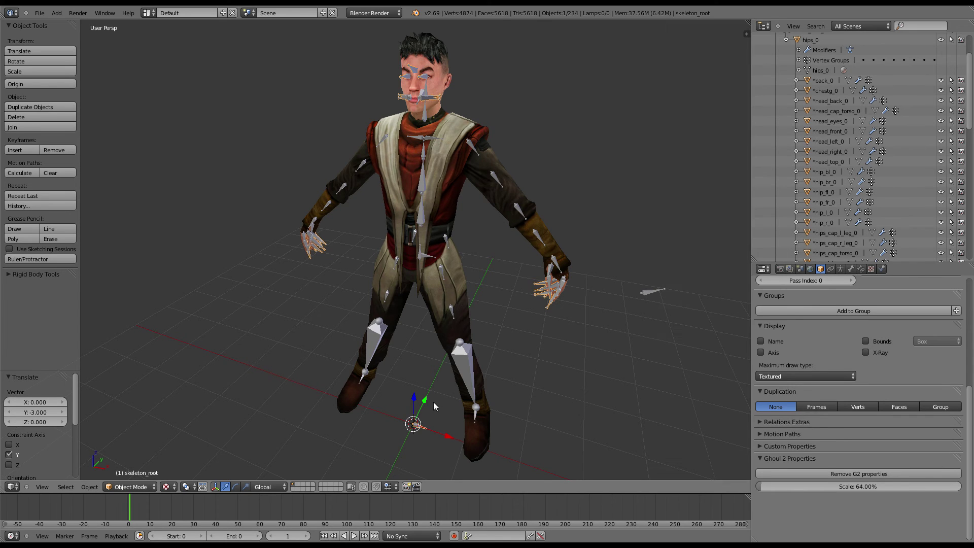
{"action": "middle_click_drag", "start_coordinate": [436, 407], "coordinate": [454, 364]}
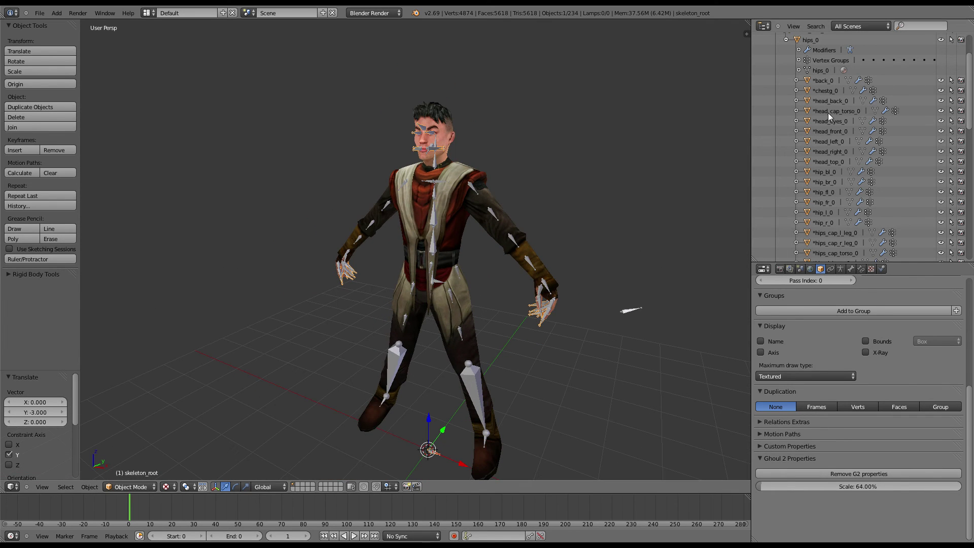
{"action": "scroll", "coordinate": [798, 60], "scroll_direction": "up", "scroll_amount": 3}
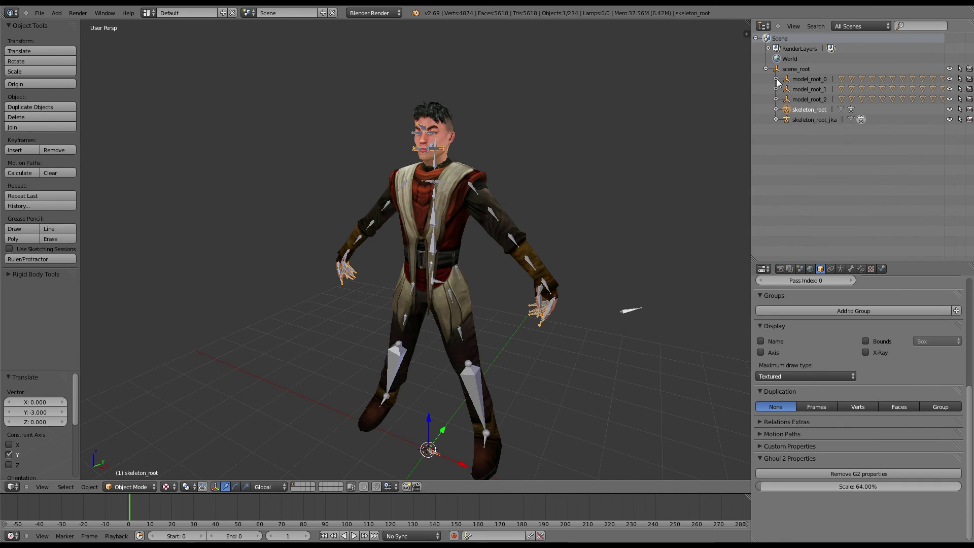
- Delete the skeleton_root_jka armature
{"action": "left_click", "coordinate": [775, 79]}
{"action": "left_click", "coordinate": [811, 121]}
{"action": "key", "text": "ctrl+Tab"}
{"action": "middle_click_drag", "start_coordinate": [507, 264], "coordinate": [588, 248]}
{"action": "key", "text": "ctrl+Tab"}
{"action": "key", "text": "x"}
{"action": "left_click", "coordinate": [533, 236]}
- Select skeleton_root, enable X-Ray, and enter Pose Mode
{"action": "left_click", "coordinate": [798, 110]}
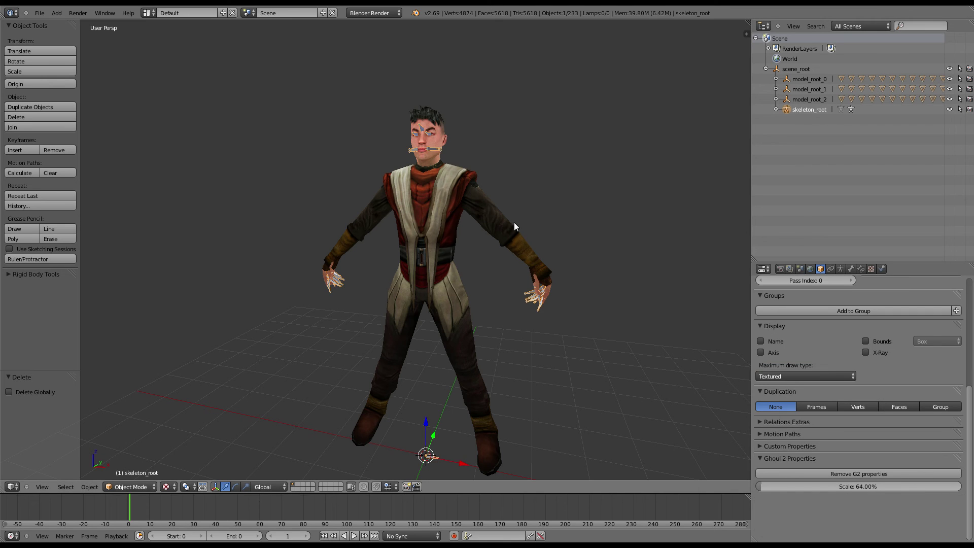
{"action": "middle_click_drag", "start_coordinate": [513, 223], "coordinate": [531, 241]}
{"action": "left_click", "coordinate": [870, 351]}
{"action": "key", "text": "ctrl+Tab"}
- Box-select the right arm bones and test-rotate them to check the mesh deforms
{"action": "key", "text": "b"}
{"action": "left_click_drag", "start_coordinate": [453, 175], "coordinate": [598, 304]}
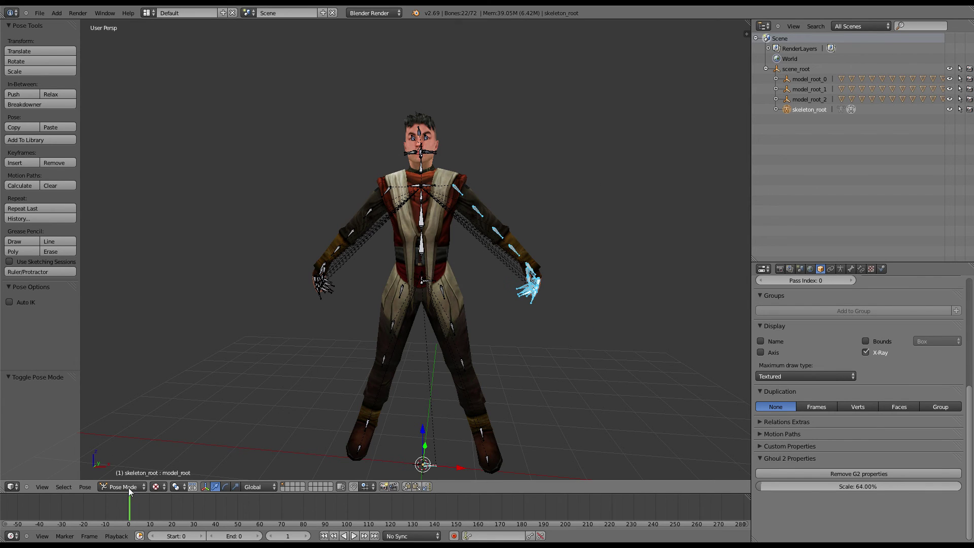
{"action": "key", "text": "r"}
{"action": "key", "text": "Escape"}
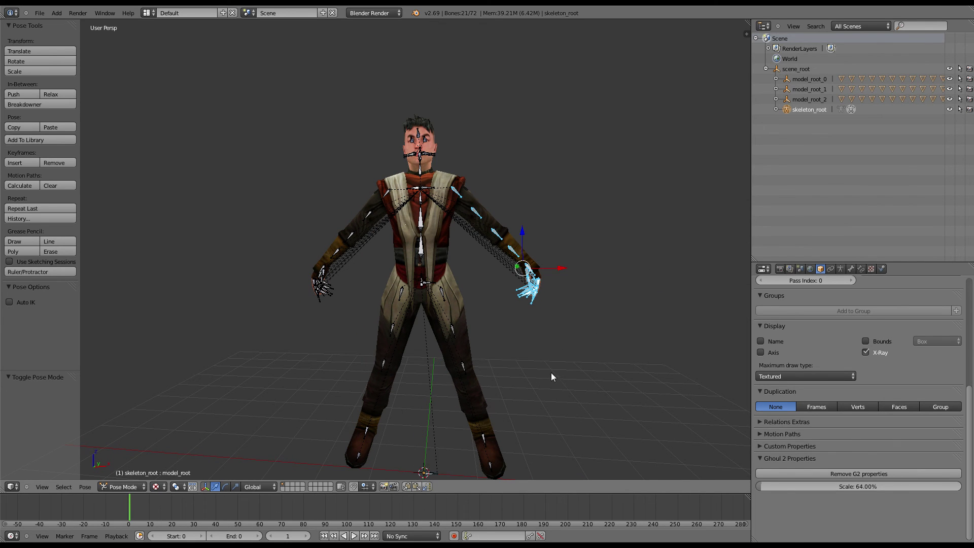
{"action": "key", "text": "r"}
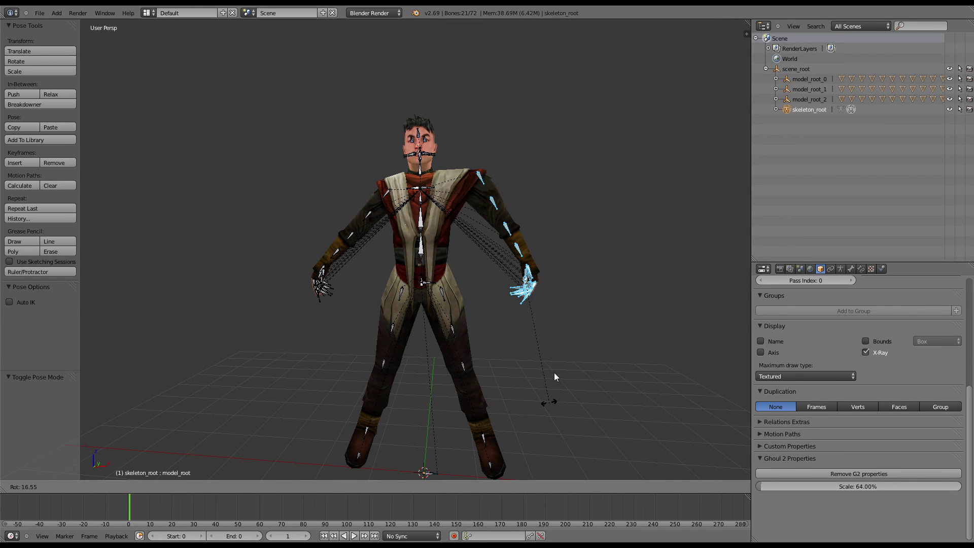
{"action": "left_click", "coordinate": [554, 367]}
{"action": "key", "text": "g"}
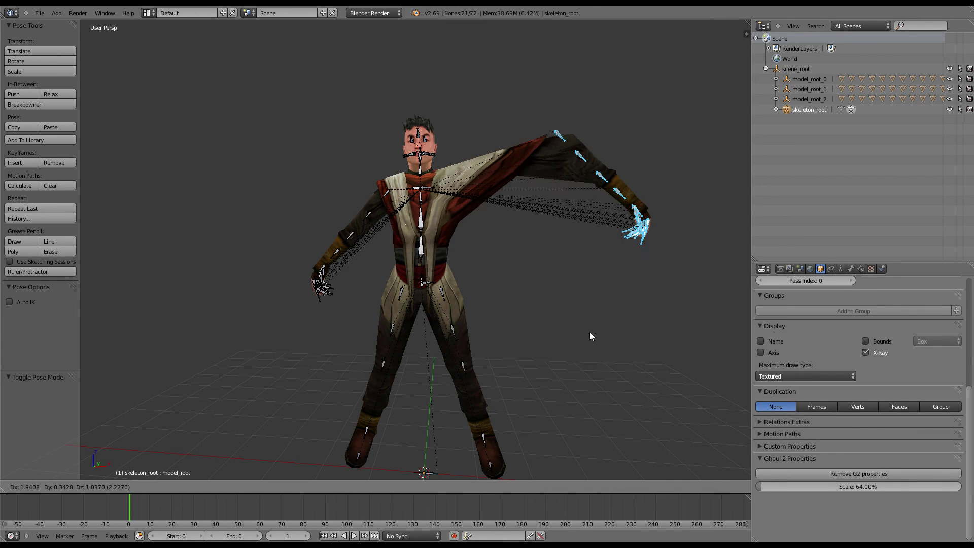
{"action": "key", "text": "Escape"}
{"action": "middle_click_drag", "start_coordinate": [476, 269], "coordinate": [441, 304]}
- Launch Export JA Ghoul 2 Model via a 'glm' operator search
{"action": "key", "text": "space"}
{"action": "type", "text": "glm"}
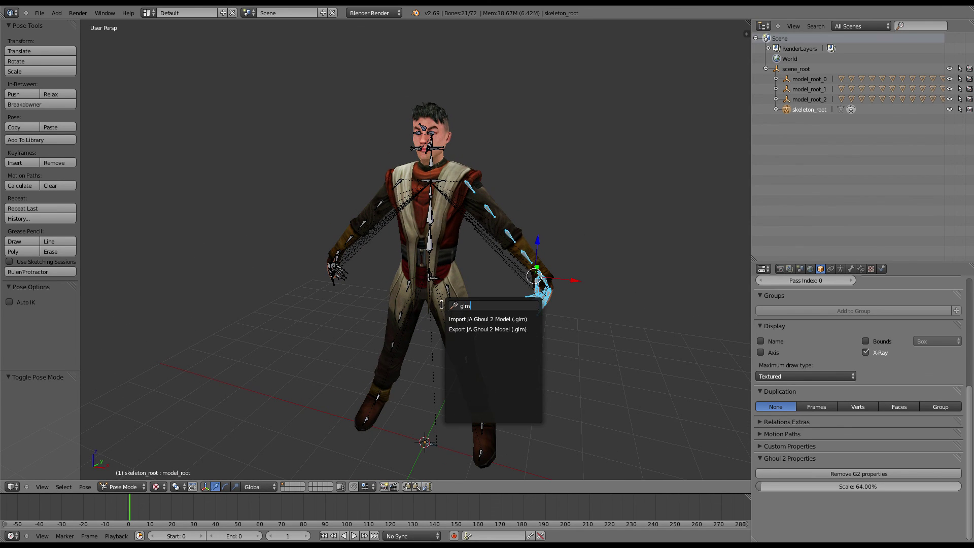
{"action": "key", "text": "Down"}
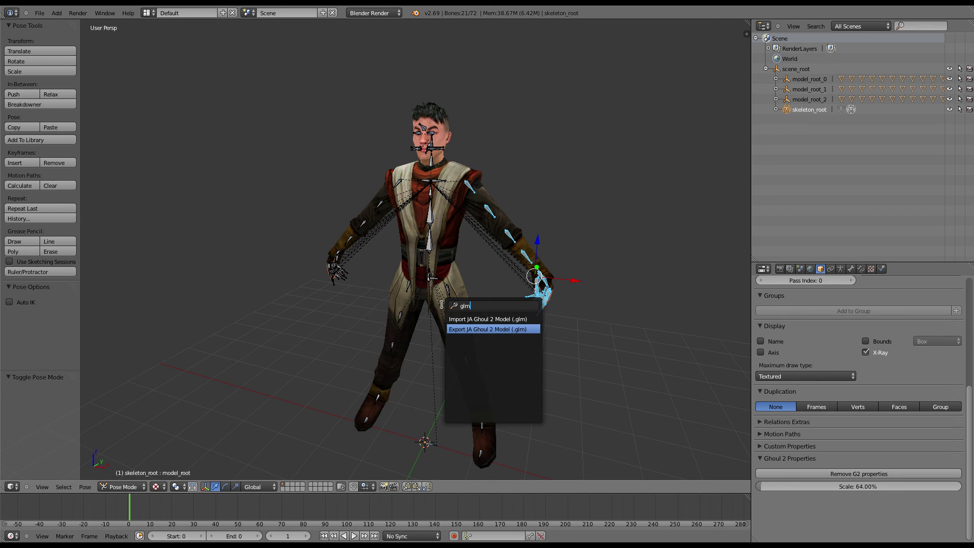
{"action": "key", "text": "Return"}
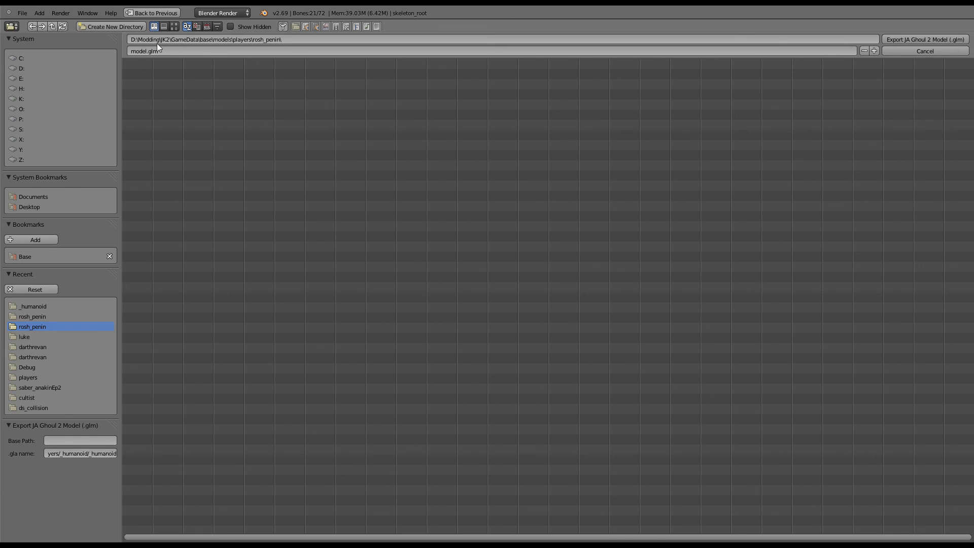
- Create a new rosh_penin folder under players and enter it
{"action": "left_click", "coordinate": [54, 25]}
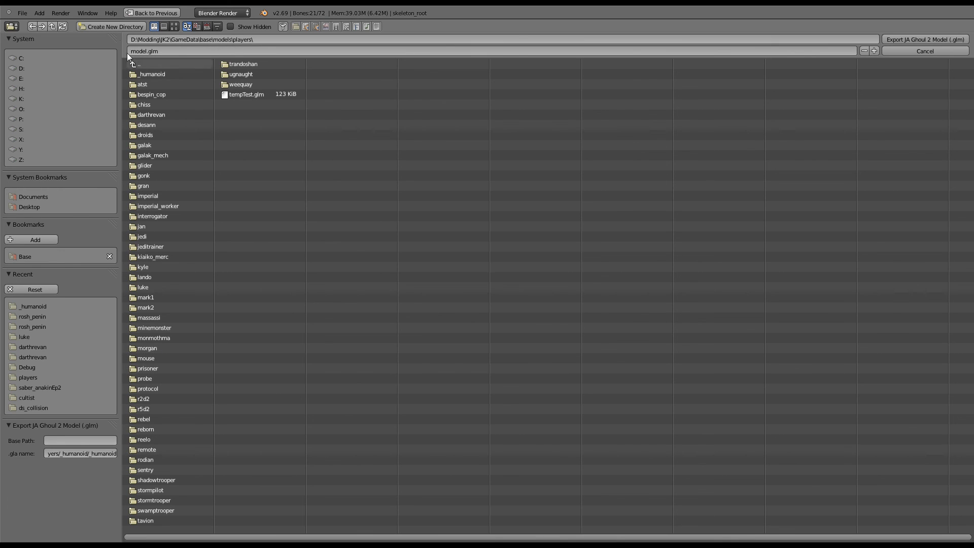
{"action": "left_click", "coordinate": [107, 28]}
{"action": "left_click", "coordinate": [108, 28]}
{"action": "type", "text": "rosh_penin"}
{"action": "key", "text": "Return"}
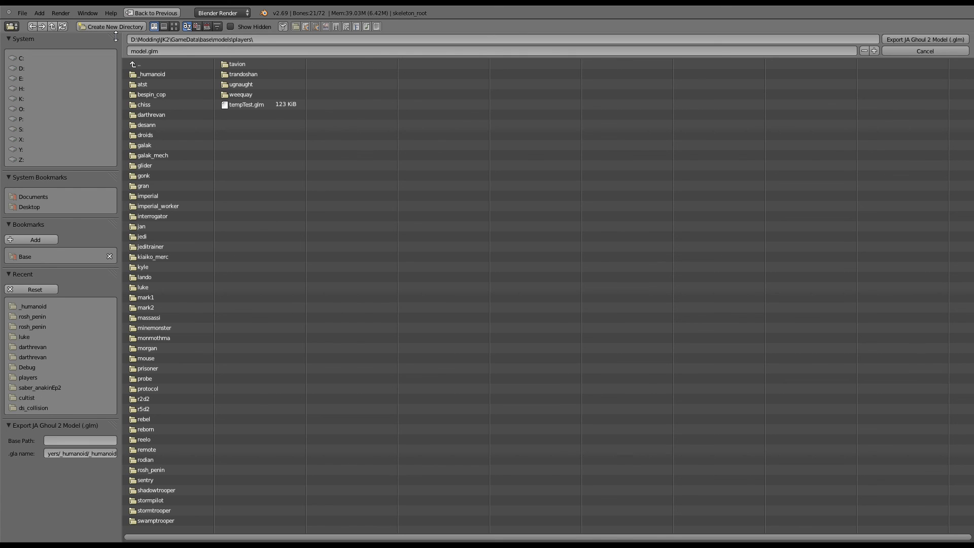
{"action": "left_click", "coordinate": [152, 470]}
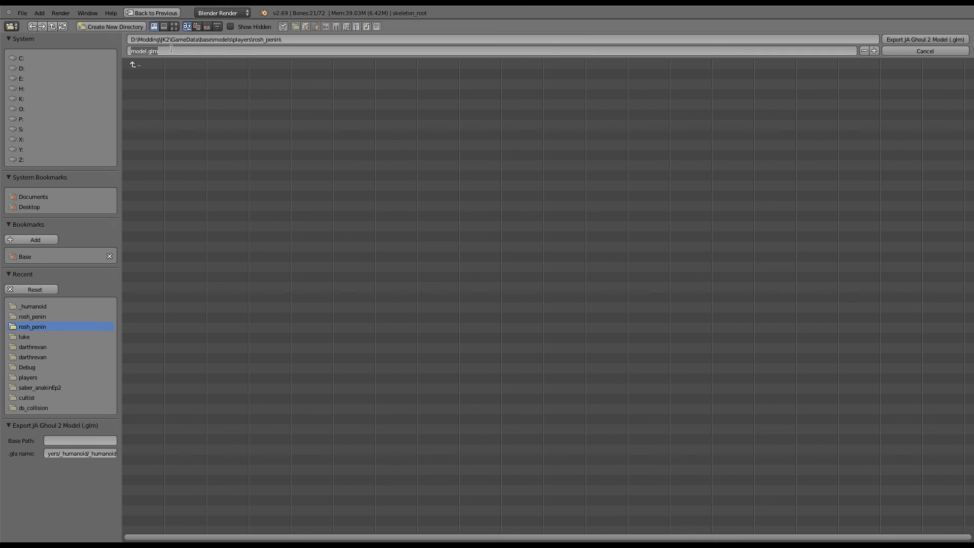
- Inspect the .gla name and export path, leaving both unchanged
{"action": "left_click", "coordinate": [70, 454]}
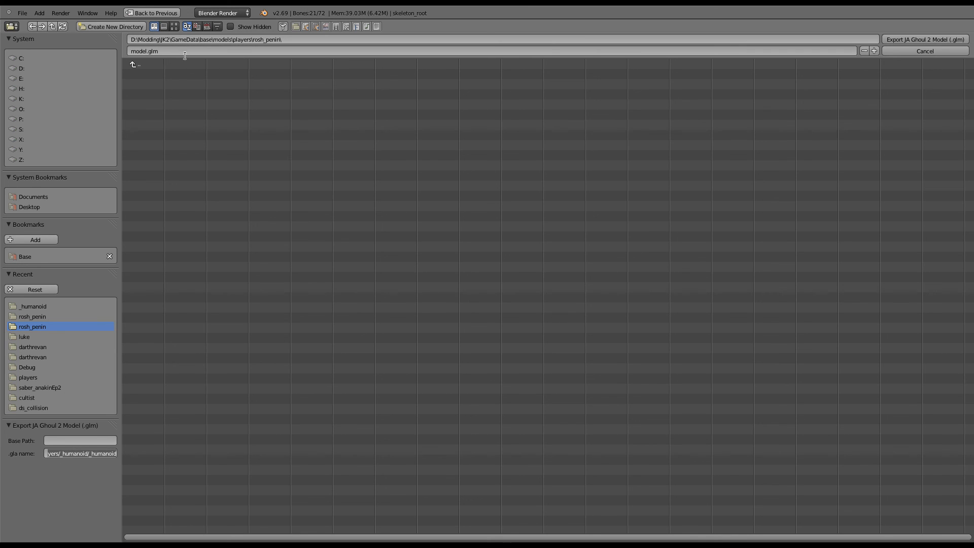
{"action": "key", "text": "Return"}
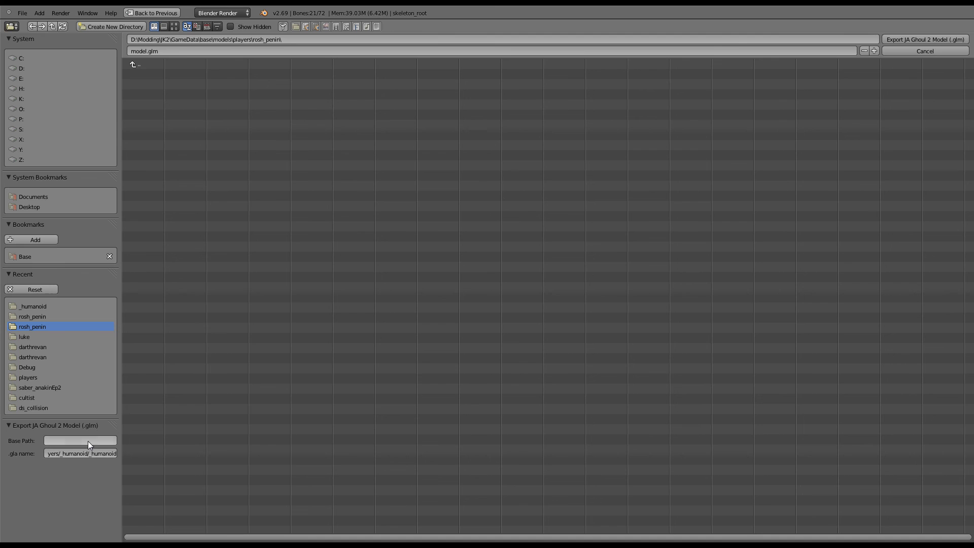
{"action": "double_click", "coordinate": [191, 40]}
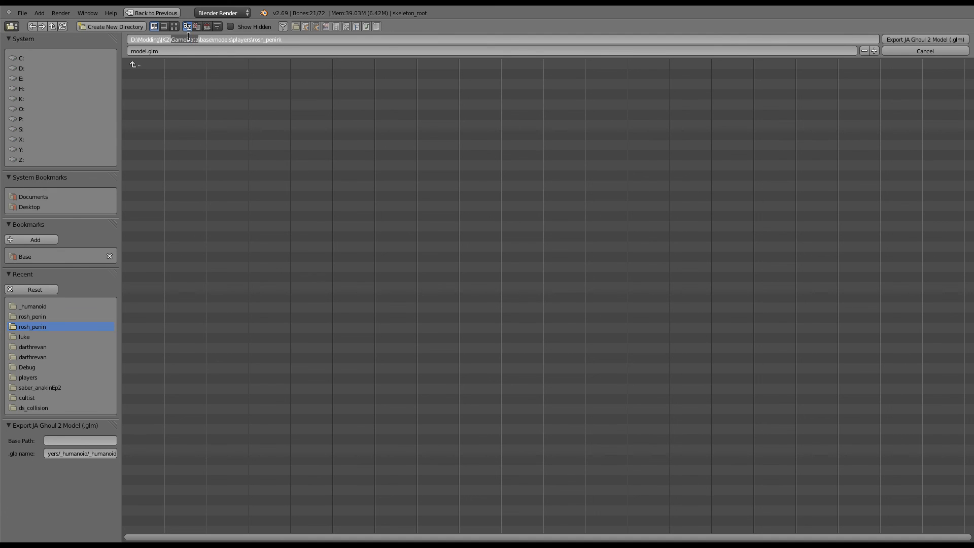
{"action": "left_click", "coordinate": [48, 453]}
- Set the .gla name to models/players/_humanoid/_humanoid and export as model.glm
{"action": "left_click", "coordinate": [75, 457]}
{"action": "mouse_move", "coordinate": [75, 456]}
{"action": "left_mouse_down"}
{"action": "mouse_move", "coordinate": [28, 451]}
{"action": "mouse_move", "coordinate": [63, 452]}
{"action": "left_mouse_up"}
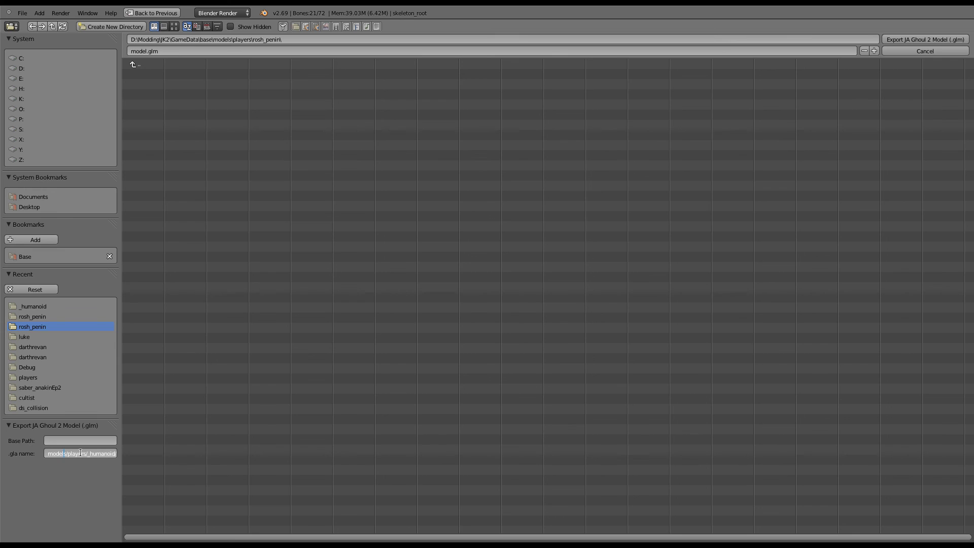
{"action": "key", "text": "End"}
{"action": "type", "text": "_humanoid"}
{"action": "left_click_drag", "start_coordinate": [92, 451], "coordinate": [117, 451]}
{"action": "key", "text": "BackSpace"}
{"action": "left_click_drag", "start_coordinate": [53, 452], "coordinate": [76, 456]}
{"action": "key", "text": "End"}
{"action": "type", "text": "_humanoid"}
{"action": "left_click", "coordinate": [177, 51]}
{"action": "left_click", "coordinate": [903, 39]}
{"action": "left_click", "coordinate": [904, 39]}
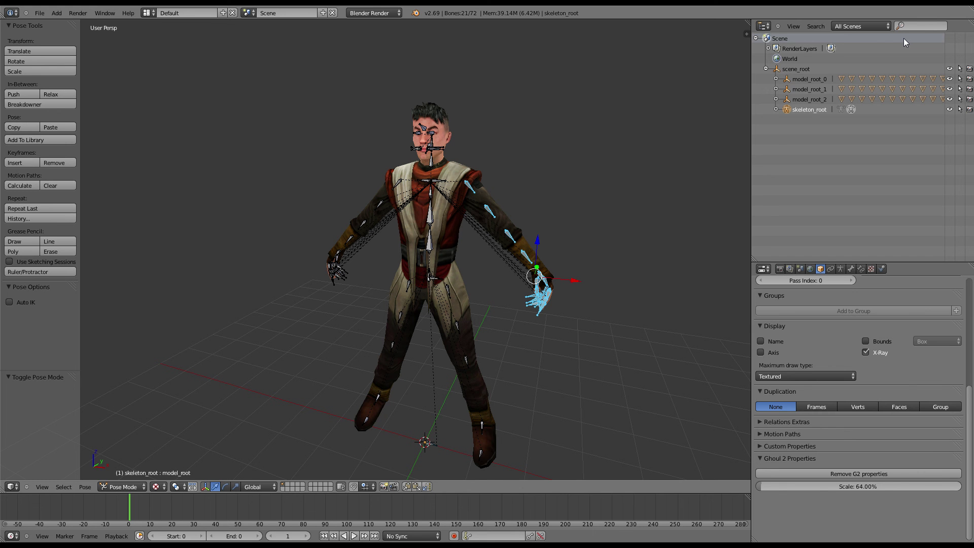